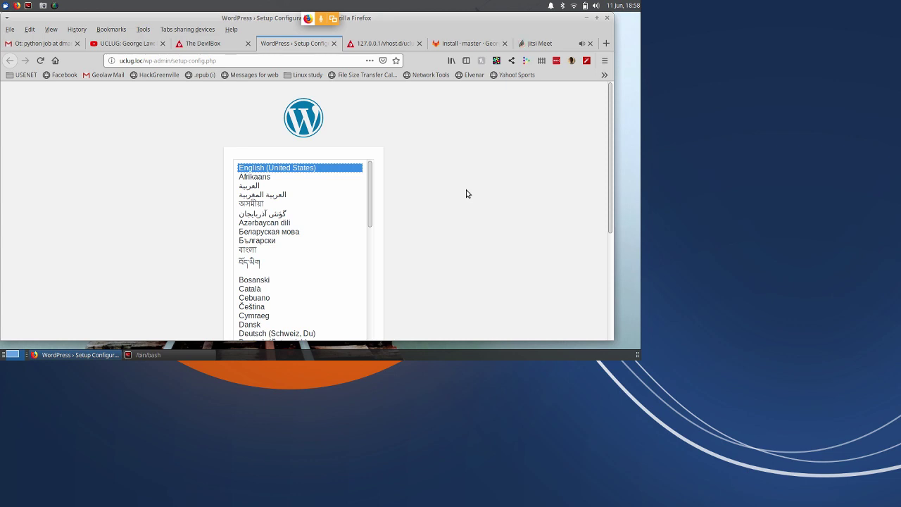
# List the uclug site folder with ls -lart in bash, then return to the DevilBox dashboard in Firefox.
pyautogui.click(163, 356)
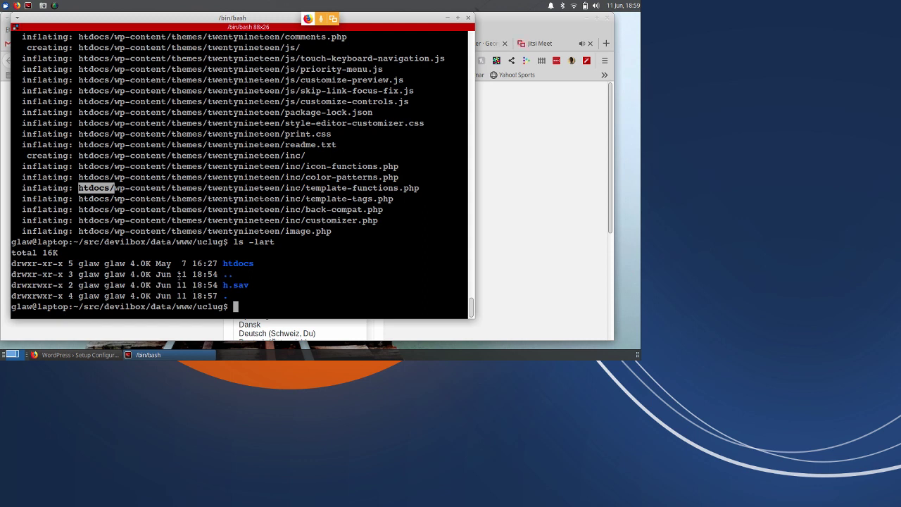
pyautogui.click(509, 278)
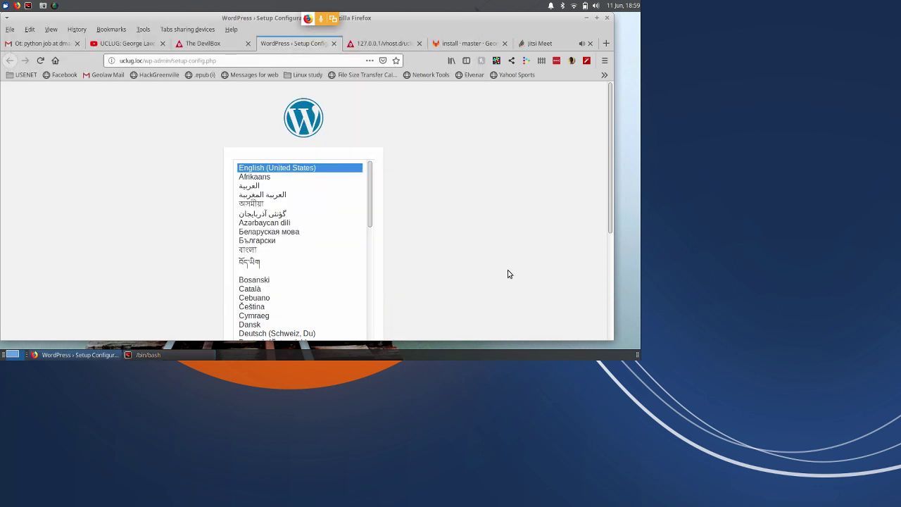
pyautogui.click(206, 47)
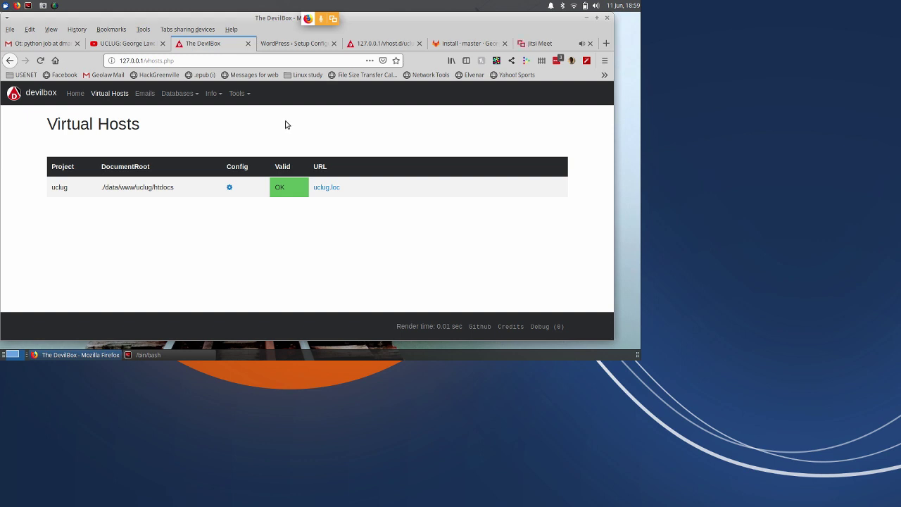
pyautogui.click(237, 94)
# Open phpMyAdmin and create a database named uclug_test.
pyautogui.click(248, 125)
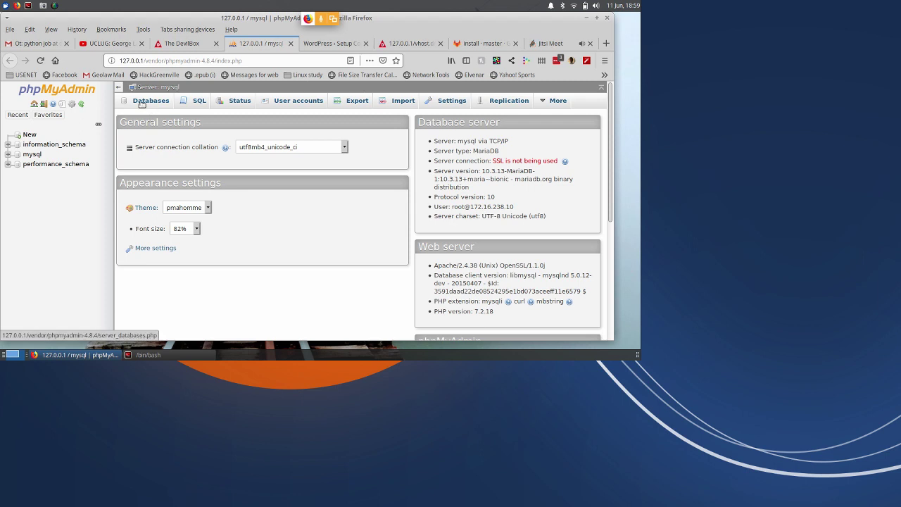
pyautogui.click(149, 102)
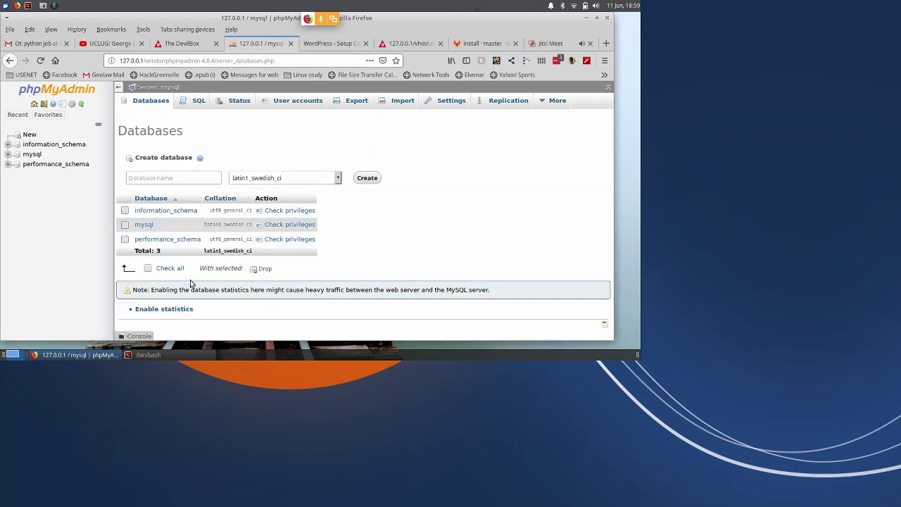
pyautogui.click(157, 176)
pyautogui.click(157, 176)
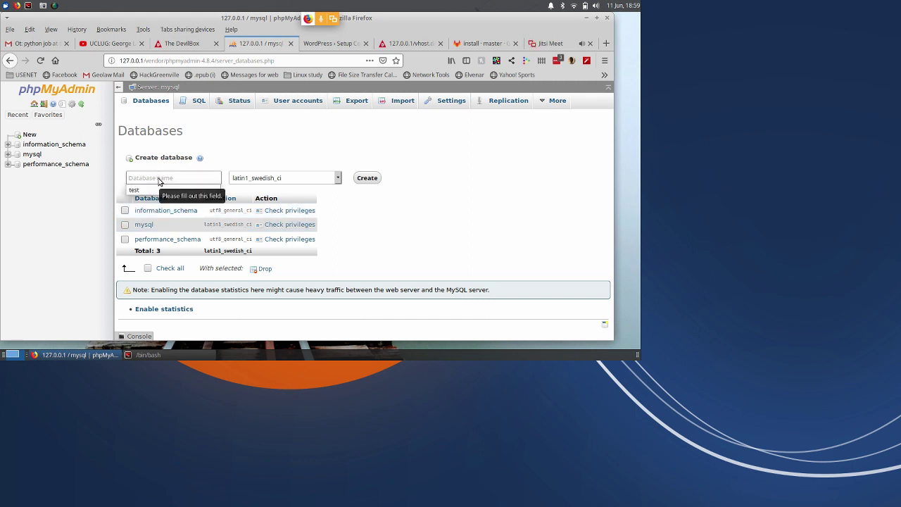
pyautogui.write('uclu')
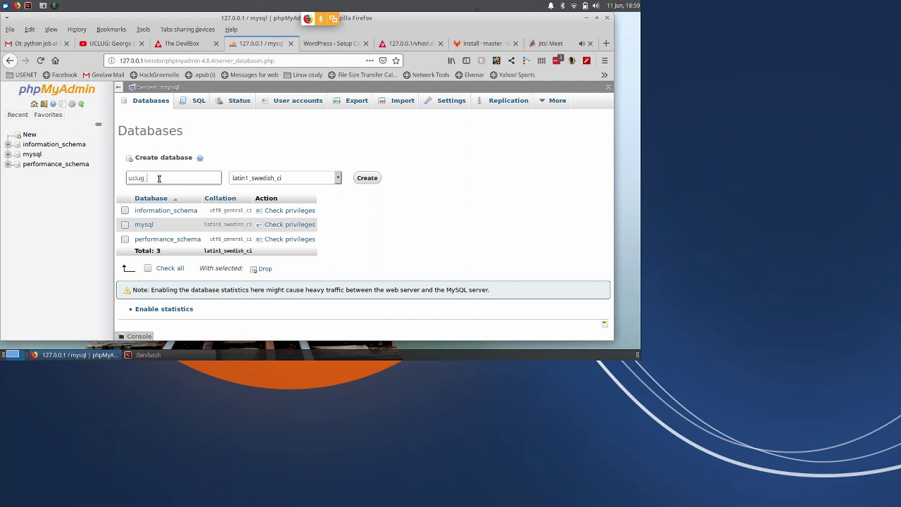
pyautogui.write('g_test')
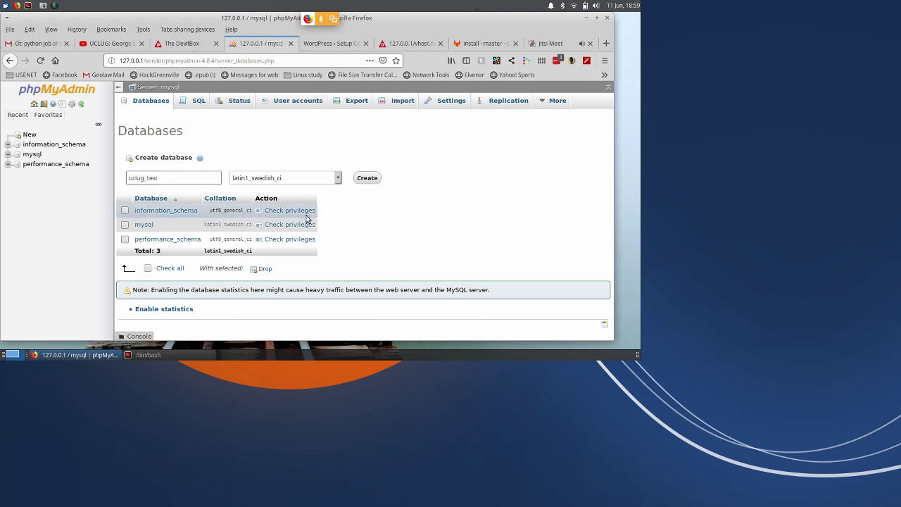
pyautogui.click(368, 178)
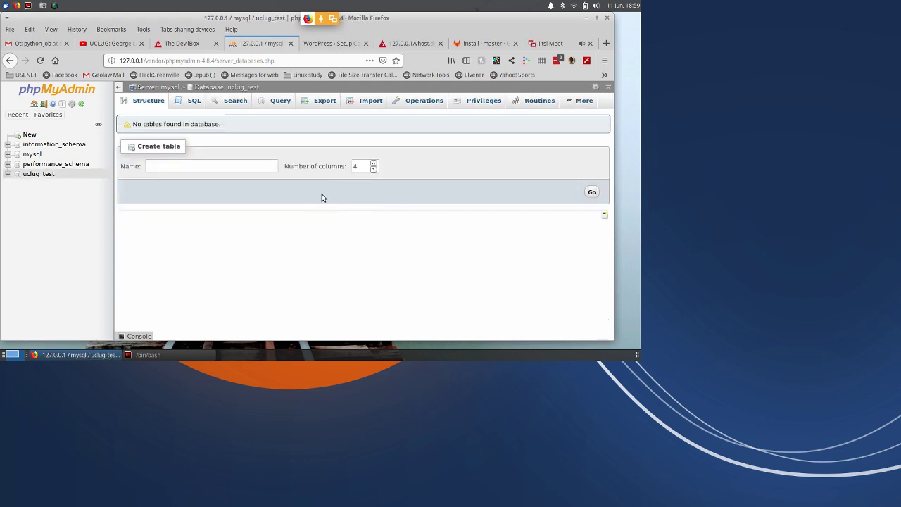
# Go back to the Databases list and check that uclug_test is listed.
pyautogui.rightClick(252, 153)
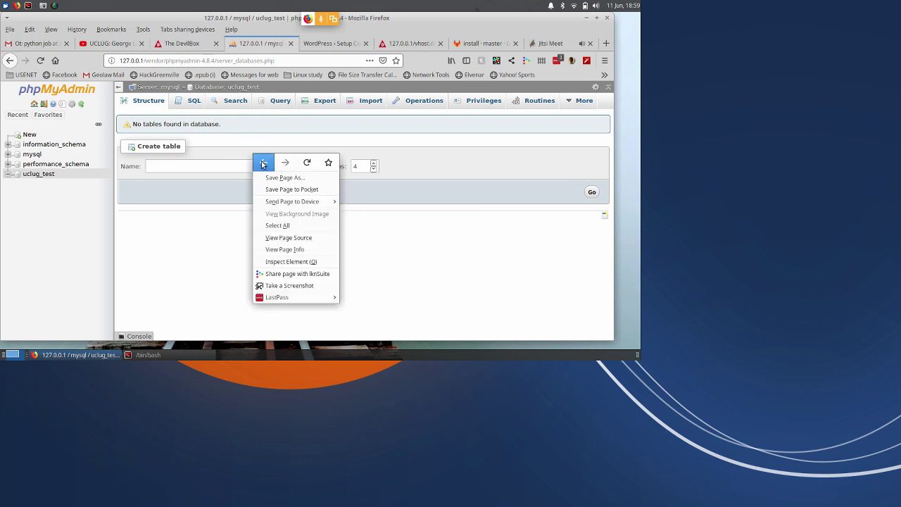
pyautogui.click(263, 164)
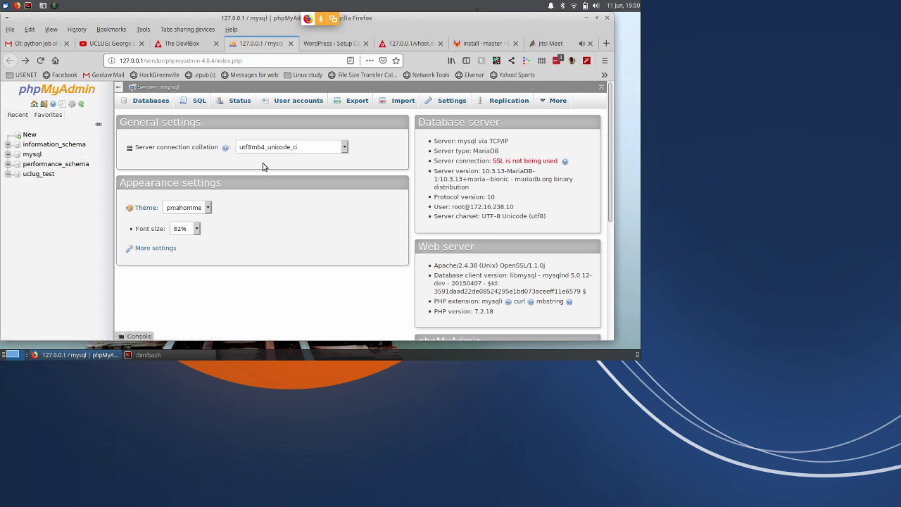
pyautogui.click(151, 103)
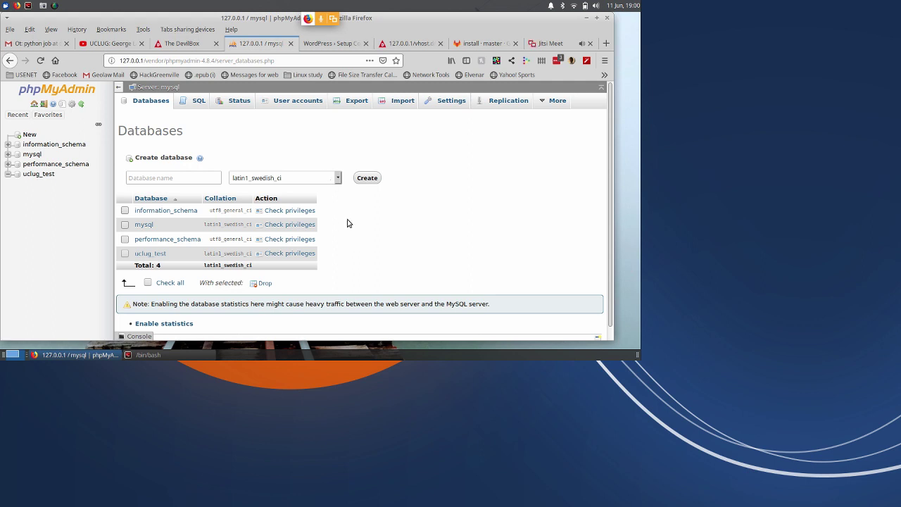
pyautogui.scroll(-1, 373, 238)
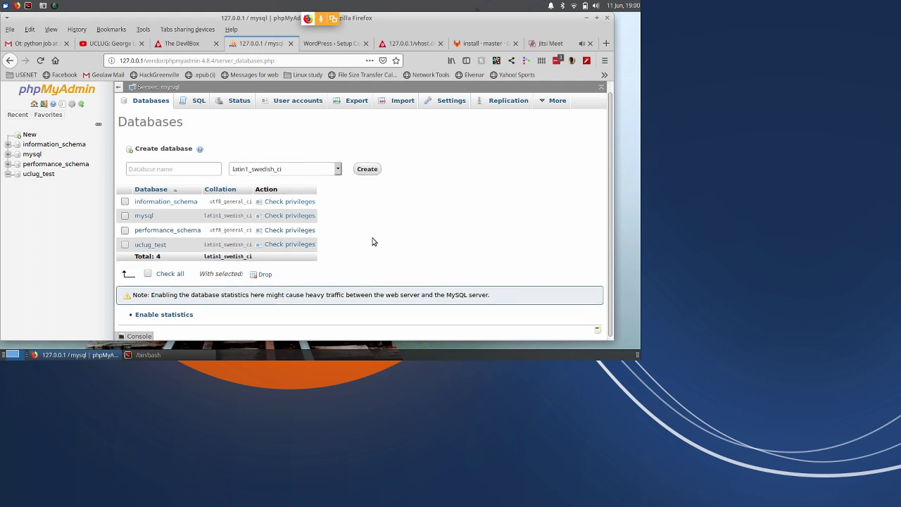
pyautogui.scroll(1, 375, 241)
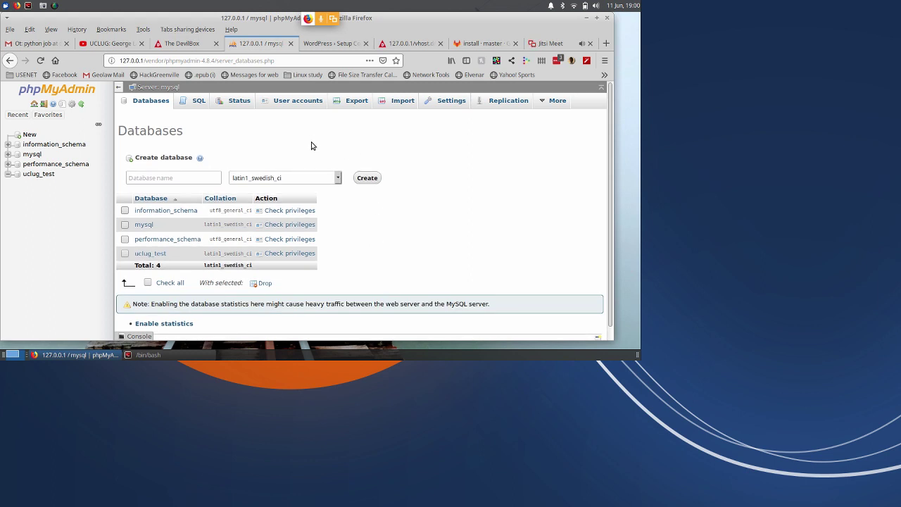
# Start a new phpMyAdmin user account named uclug and enter its password twice.
pyautogui.click(293, 103)
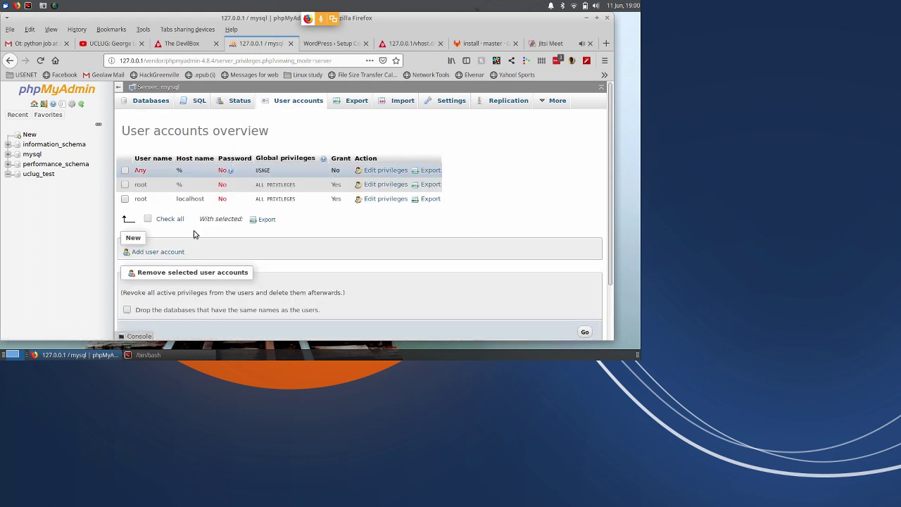
pyautogui.click(169, 252)
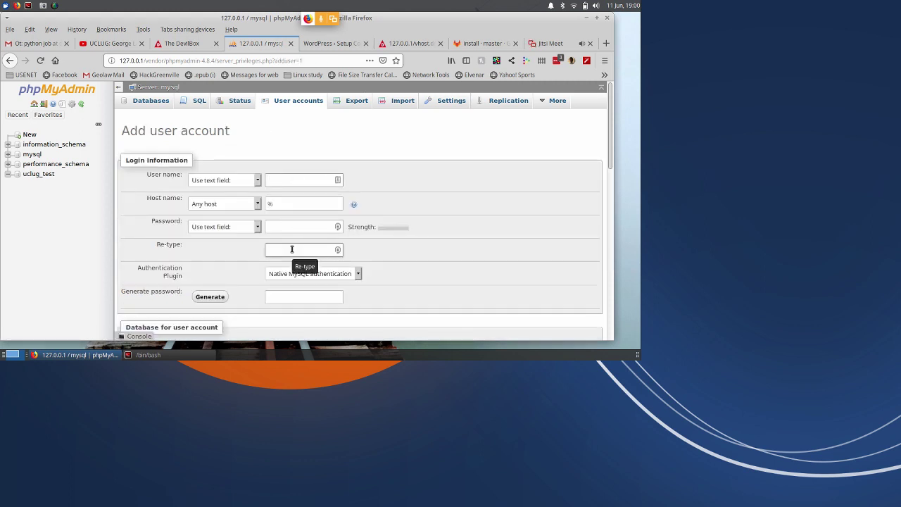
pyautogui.click(285, 180)
pyautogui.write('uclu')
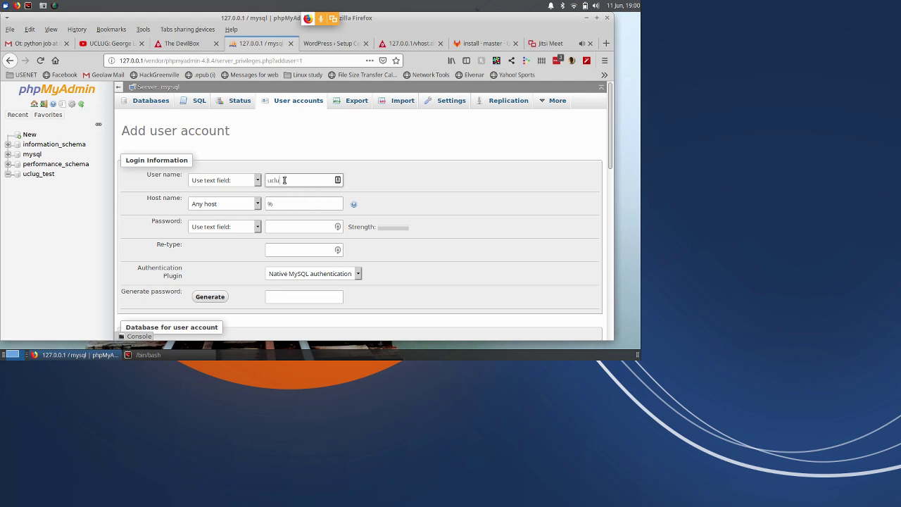
pyautogui.write('g')
pyautogui.press('Tab')
pyautogui.press('Tab')
pyautogui.press('Tab')
pyautogui.press('Tab')
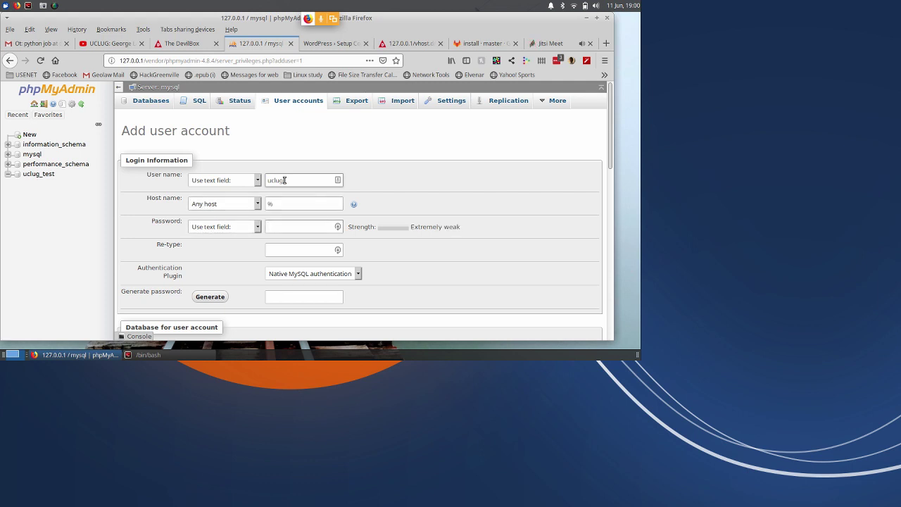
pyautogui.write('••••••')
pyautogui.press('Tab')
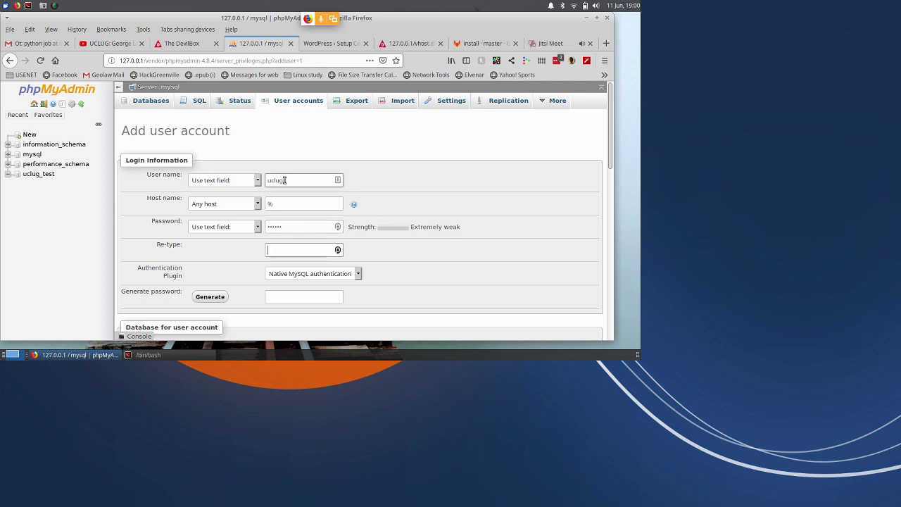
pyautogui.write('••••••')
pyautogui.press('Tab')
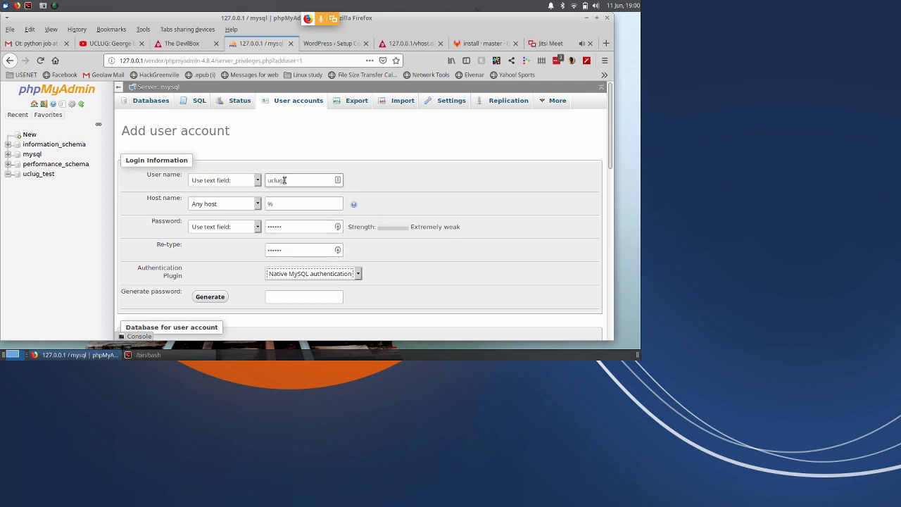
pyautogui.press('Tab')
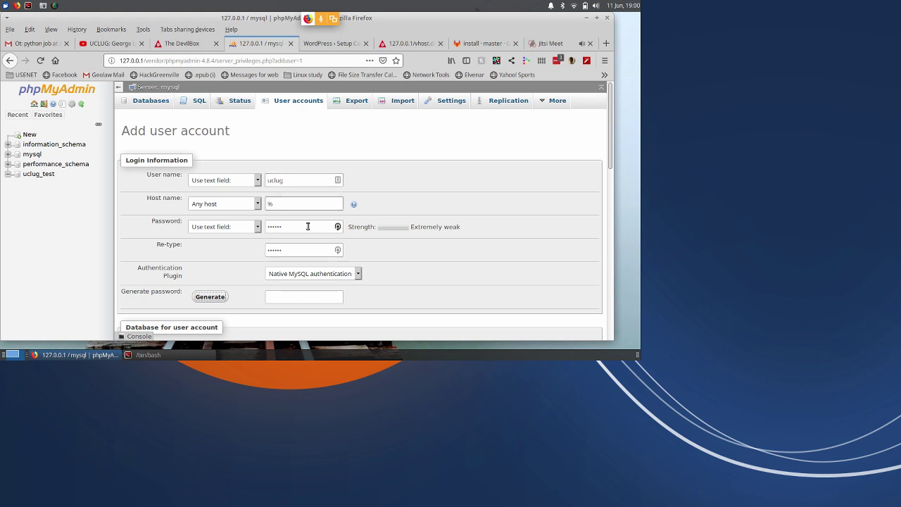
pyautogui.click(309, 246)
pyautogui.press('Tab')
pyautogui.press('Tab')
pyautogui.press('Tab')
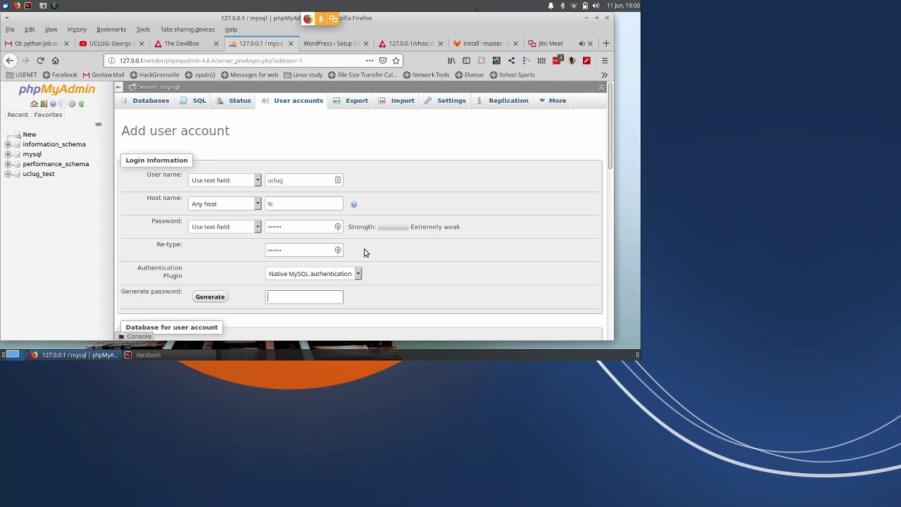
# Tick Grant all privileges on wildcard name, then go to Databases without saving.
pyautogui.scroll(-1, 402, 255)
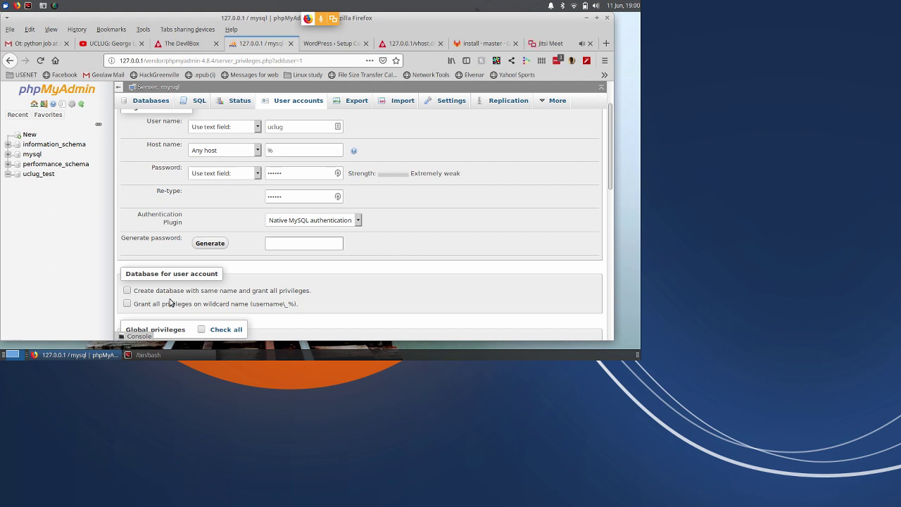
pyautogui.click(127, 305)
pyautogui.scroll(1, 297, 304)
pyautogui.scroll(2, 298, 304)
pyautogui.click(152, 103)
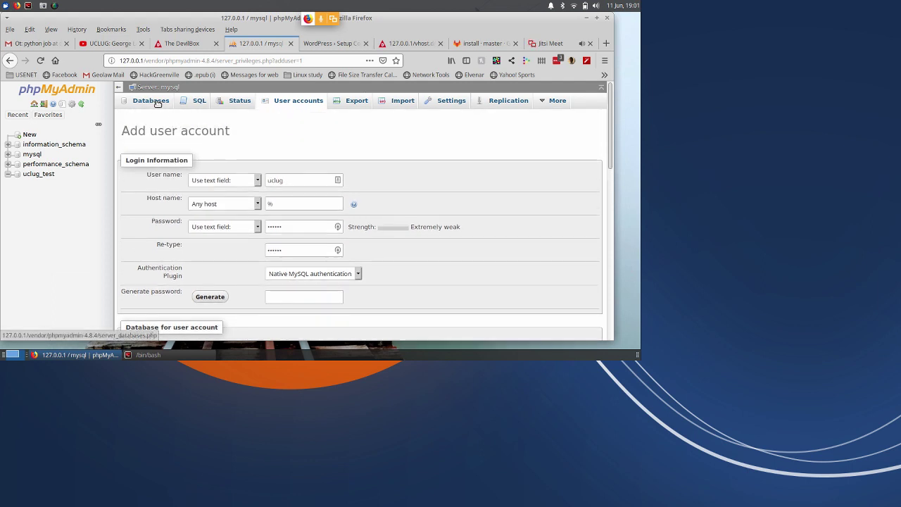
# Drop the uclug_test database, then start a fresh Add user account form.
pyautogui.click(125, 253)
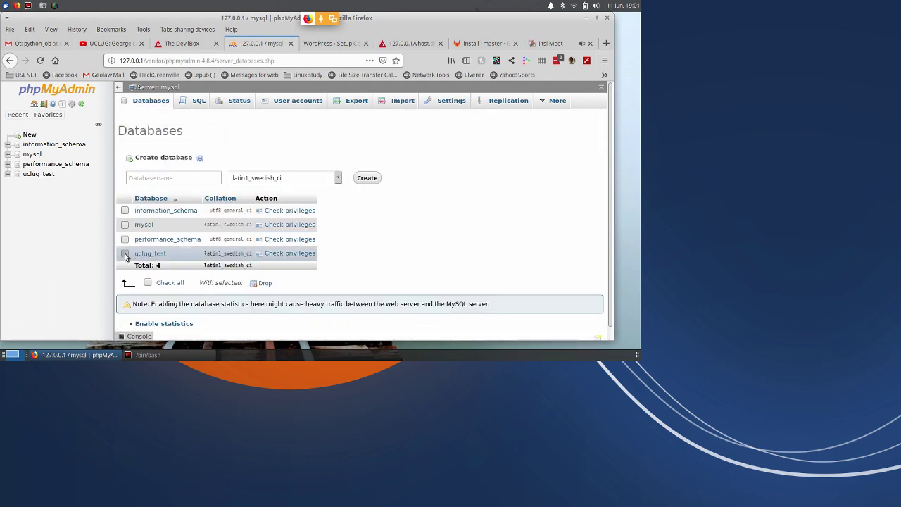
pyautogui.click(264, 284)
pyautogui.click(320, 233)
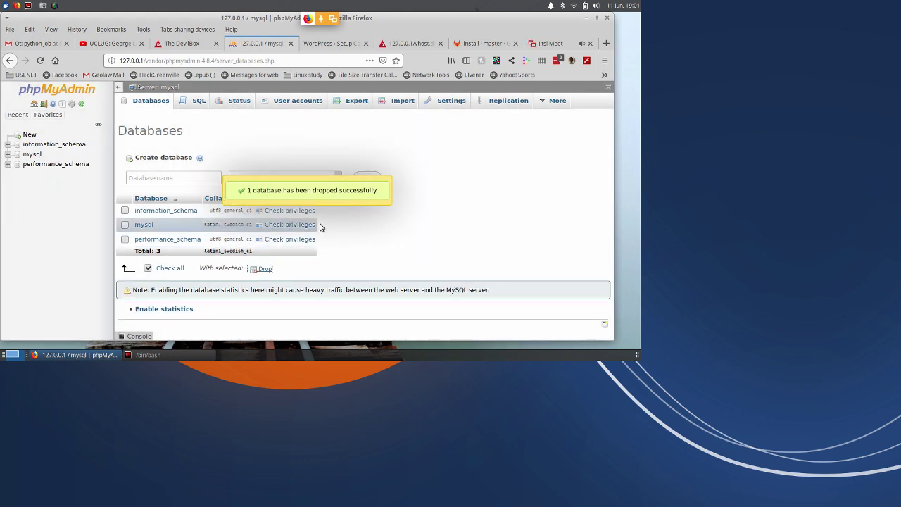
pyautogui.click(294, 100)
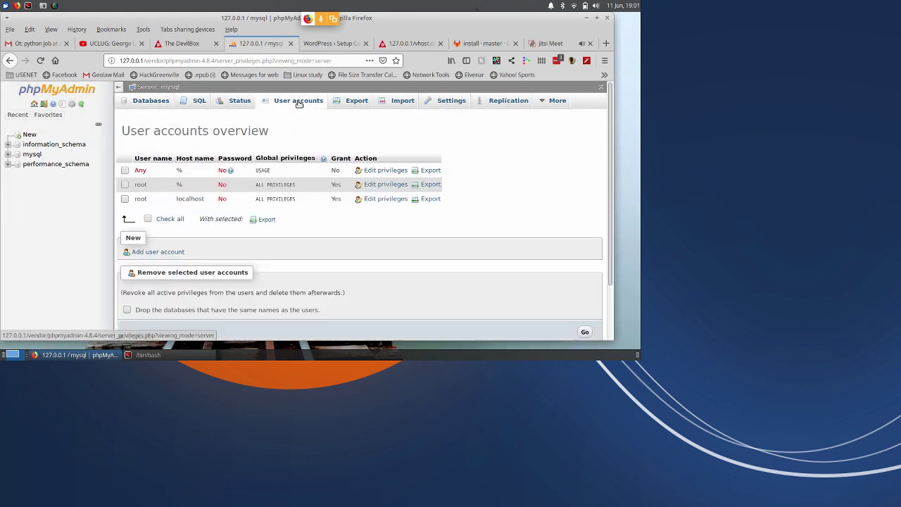
pyautogui.click(155, 252)
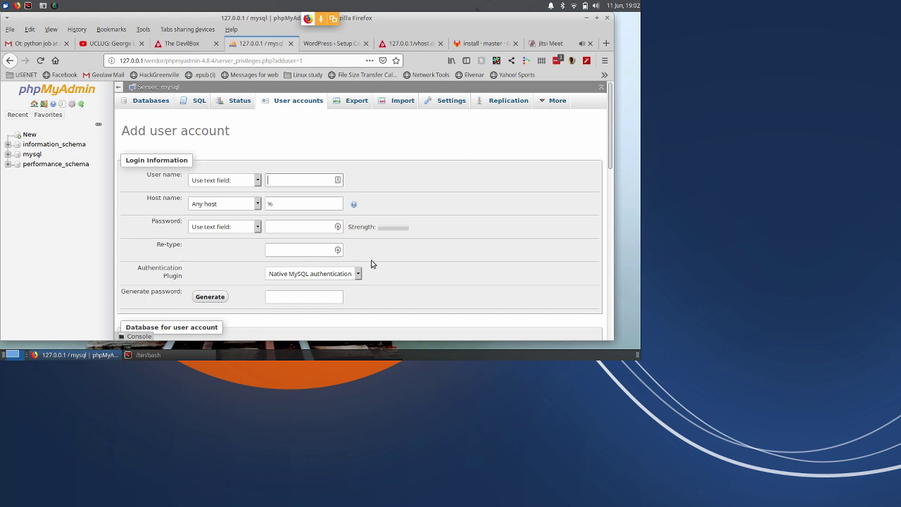
# Enter user name uclug and type its password twice.
pyautogui.scroll(-3, 465, 246)
pyautogui.scroll(3, 394, 219)
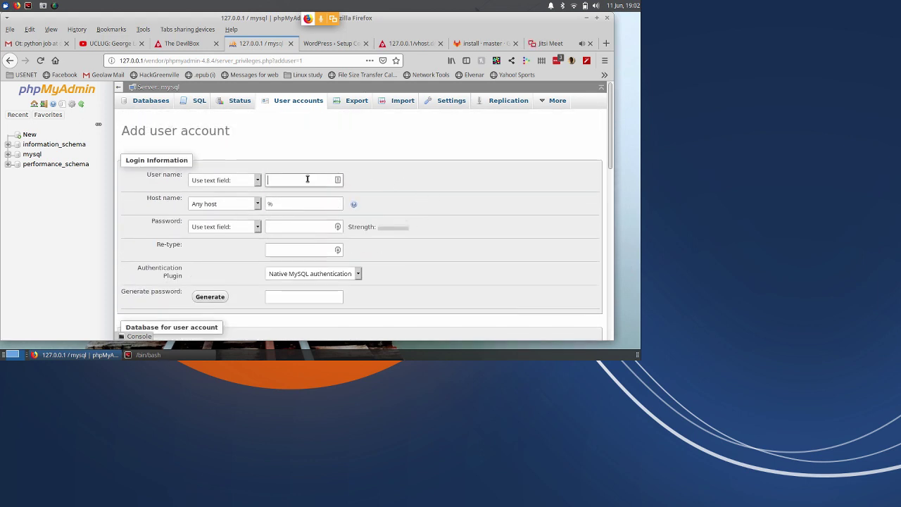
pyautogui.write('u')
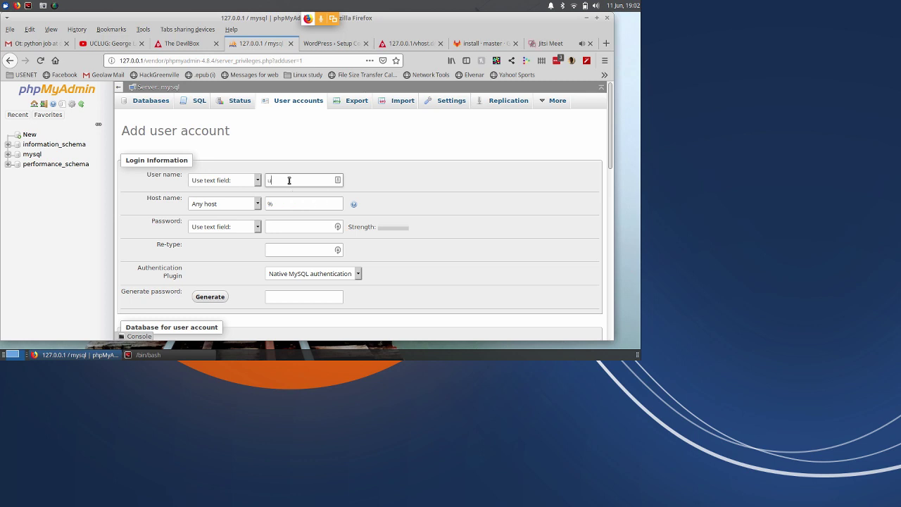
pyautogui.write('clug')
pyautogui.press('Tab')
pyautogui.press('Tab')
pyautogui.press('Tab')
pyautogui.press('Tab')
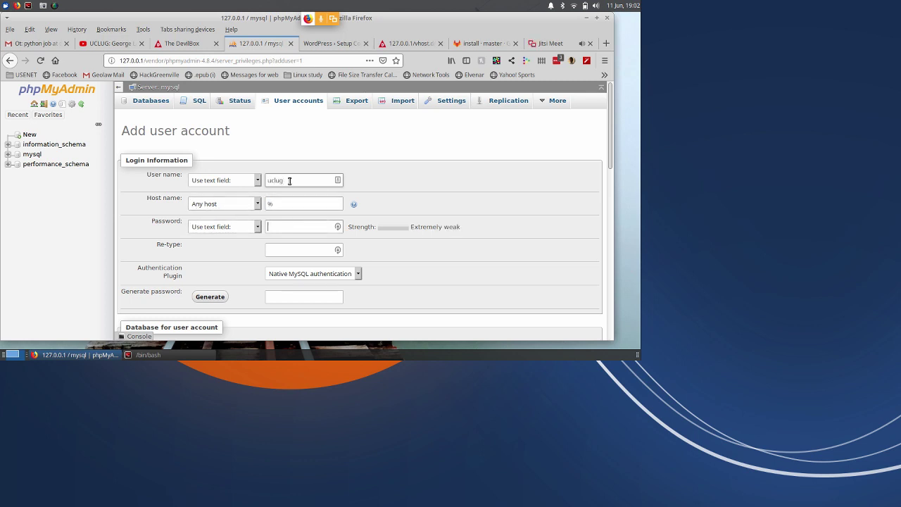
pyautogui.write('uclug1')
pyautogui.press('Tab')
pyautogui.write('u')
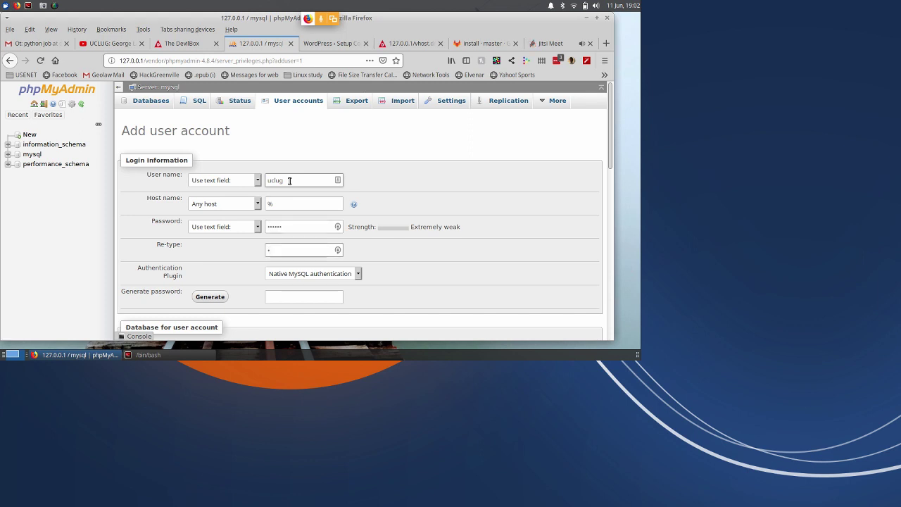
pyautogui.press('BackSpace')
pyautogui.write('uclug1')
pyautogui.press('Tab')
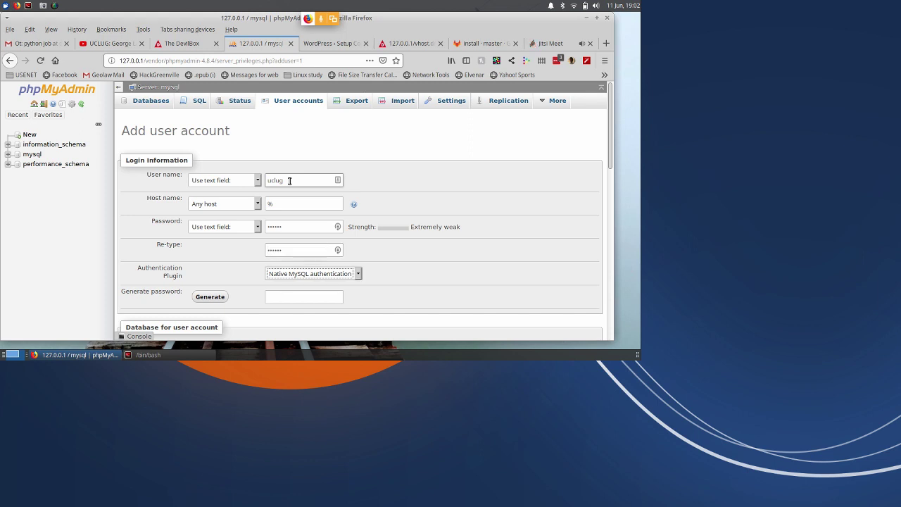
# Tick Create database with same name, the wildcard grant, and Check all global privileges.
pyautogui.scroll(-2, 394, 198)
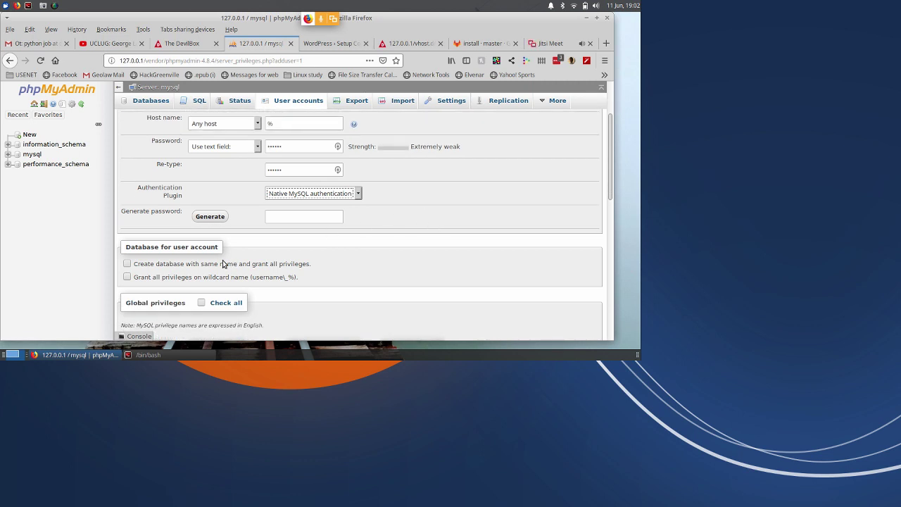
pyautogui.click(128, 264)
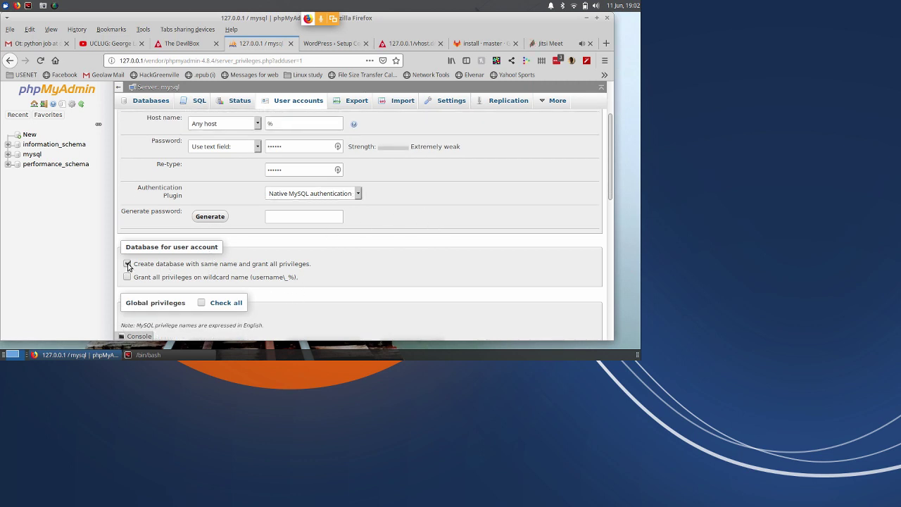
pyautogui.click(128, 277)
pyautogui.scroll(-2, 345, 291)
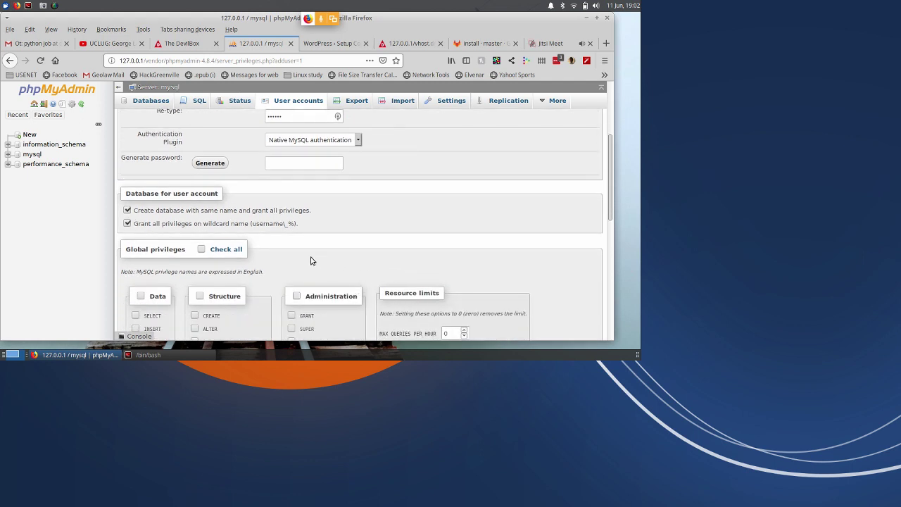
pyautogui.click(202, 249)
pyautogui.scroll(-4, 423, 275)
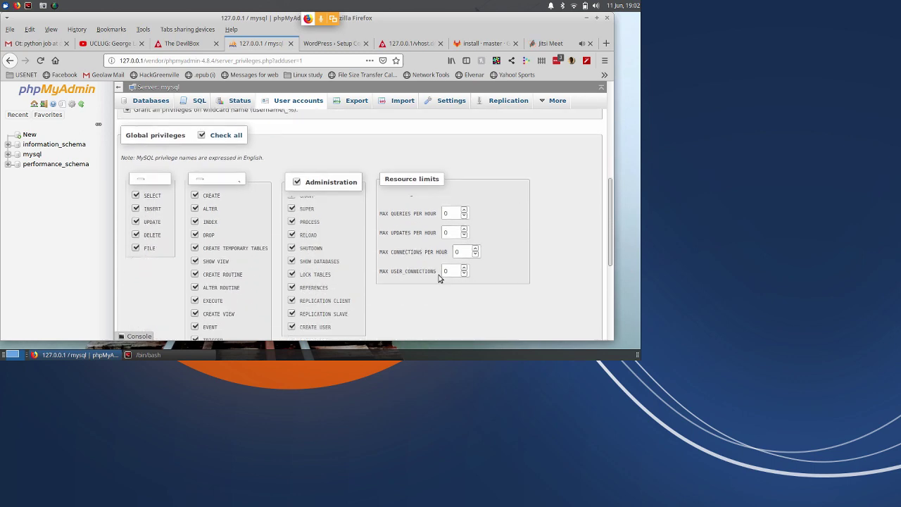
pyautogui.scroll(-6, 351, 275)
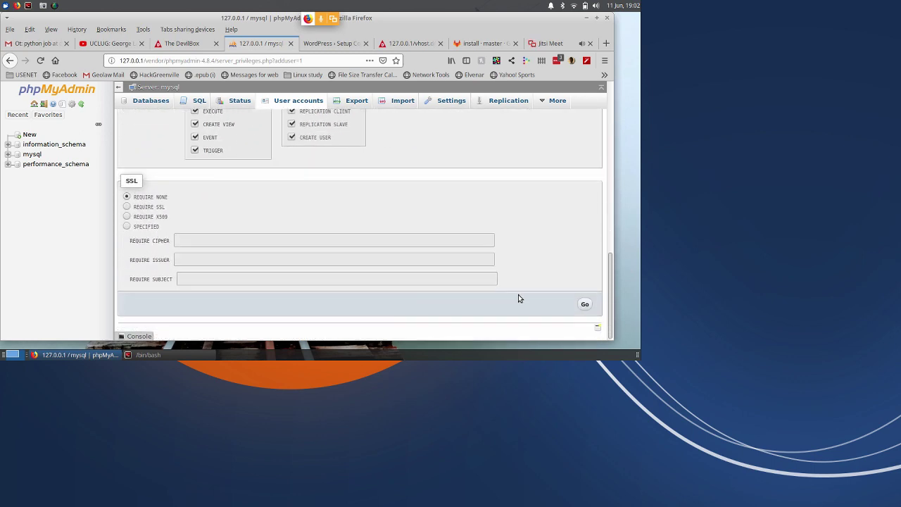
# Create the uclug account, then advance WordPress setup past the language and Let's go pages.
pyautogui.click(585, 304)
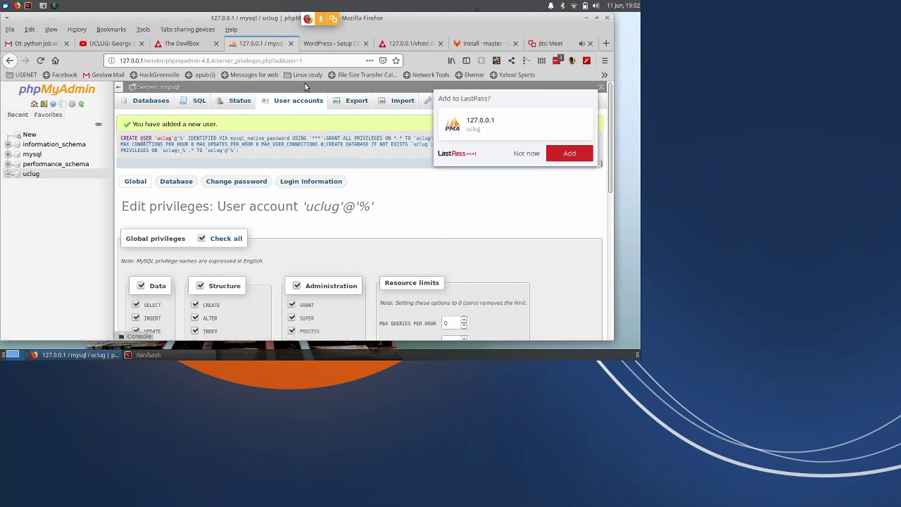
pyautogui.click(326, 44)
pyautogui.scroll(-2, 344, 216)
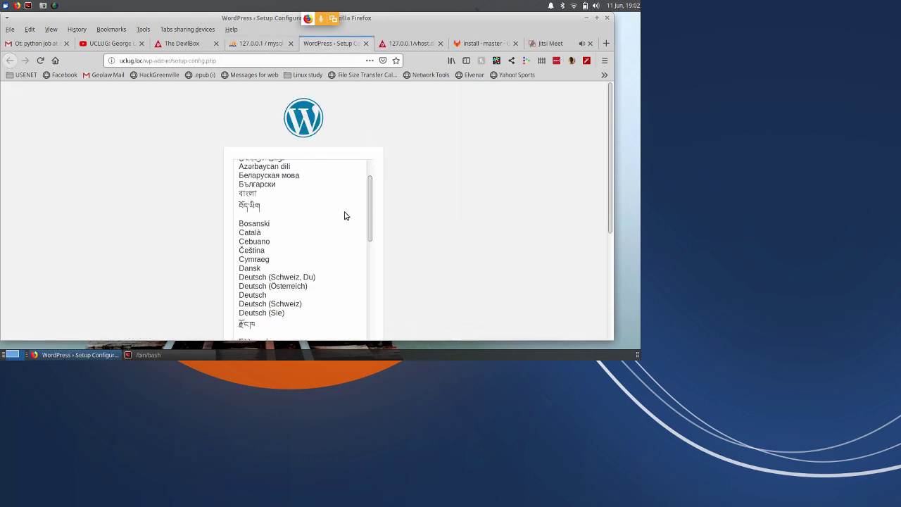
pyautogui.scroll(-3, 345, 216)
pyautogui.scroll(-2, 453, 255)
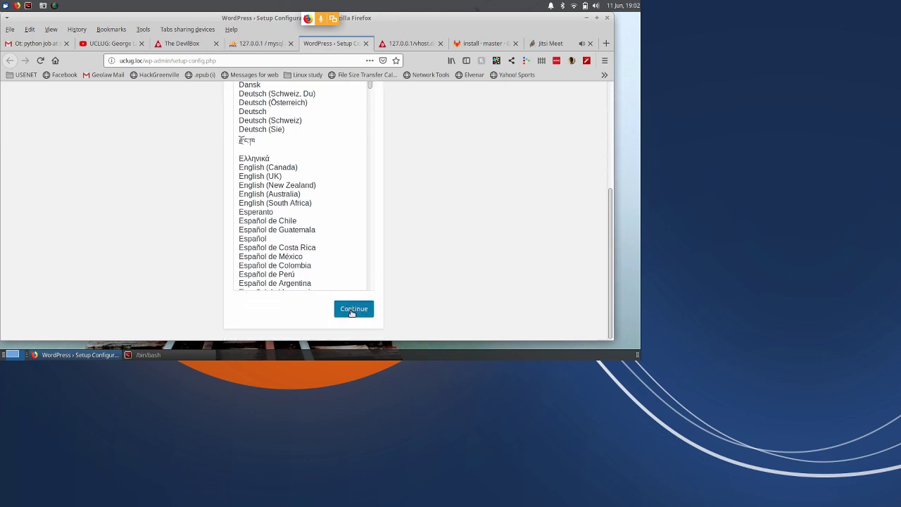
pyautogui.click(352, 310)
pyautogui.scroll(-1, 306, 274)
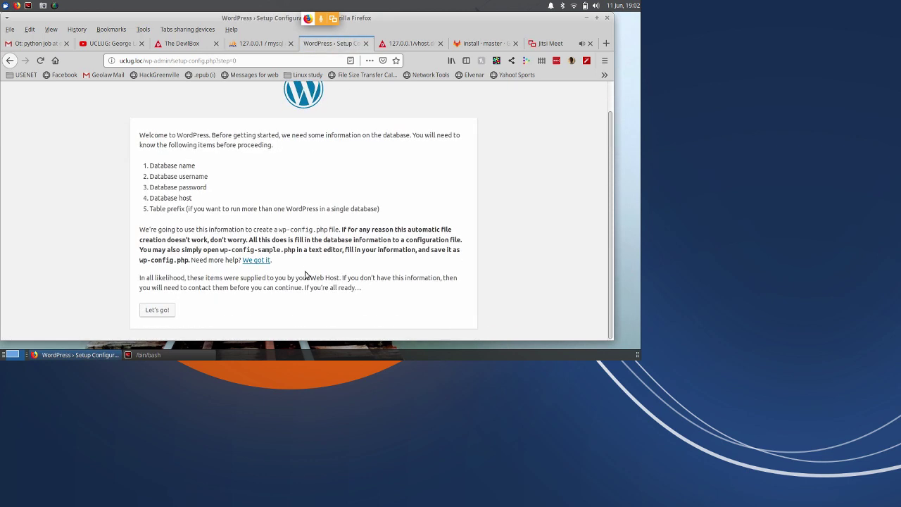
pyautogui.click(159, 311)
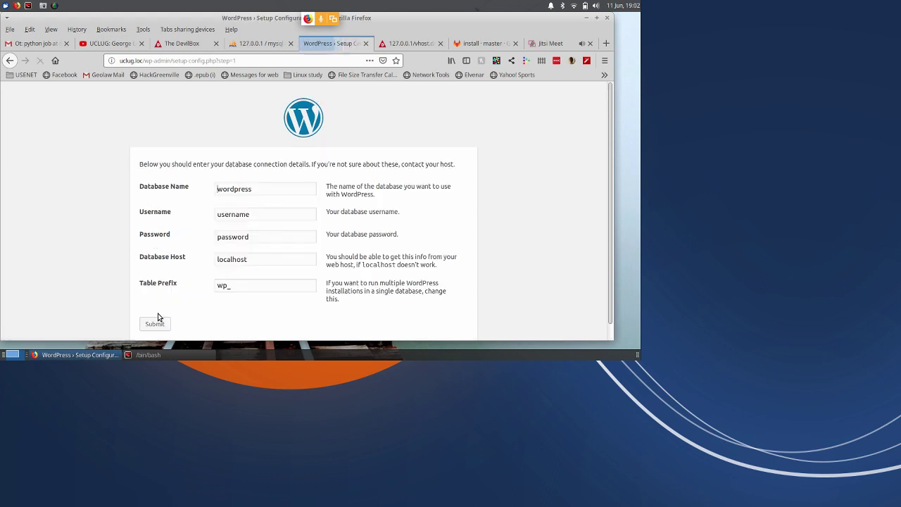
# Fill in database name uclug, username uclug, the password and host mysql.
pyautogui.click(262, 189)
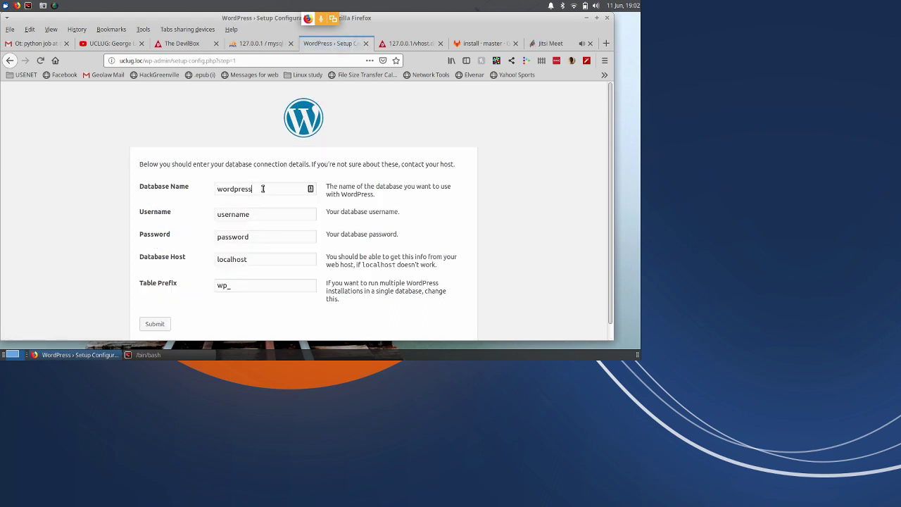
pyautogui.doubleClick(262, 189)
pyautogui.write('u')
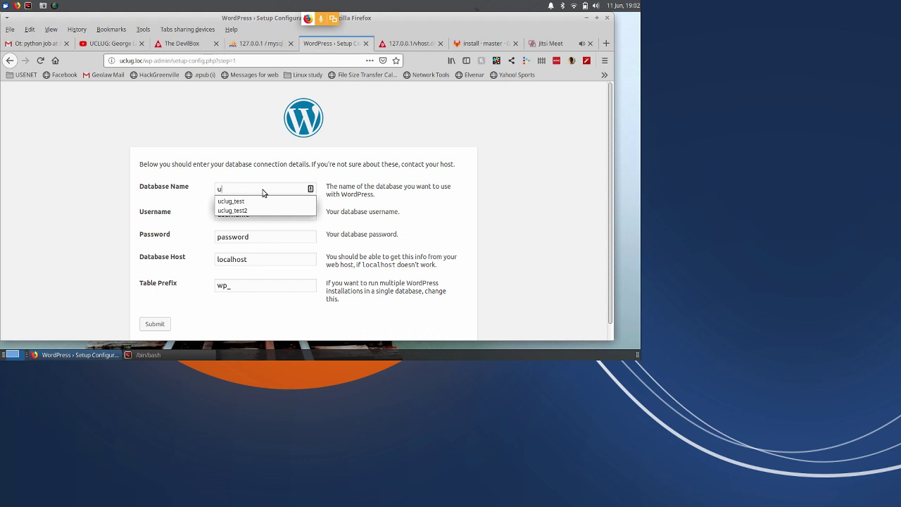
pyautogui.write('clug')
pyautogui.press('Tab')
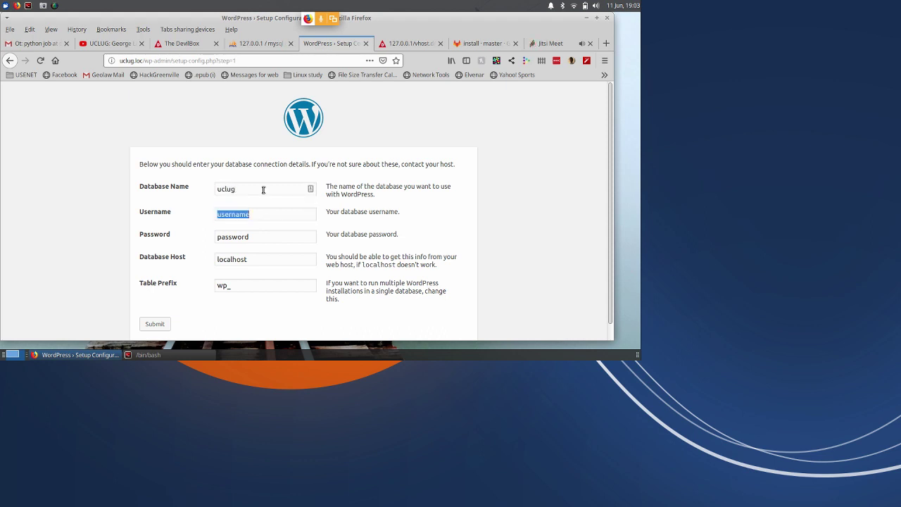
pyautogui.write('u')
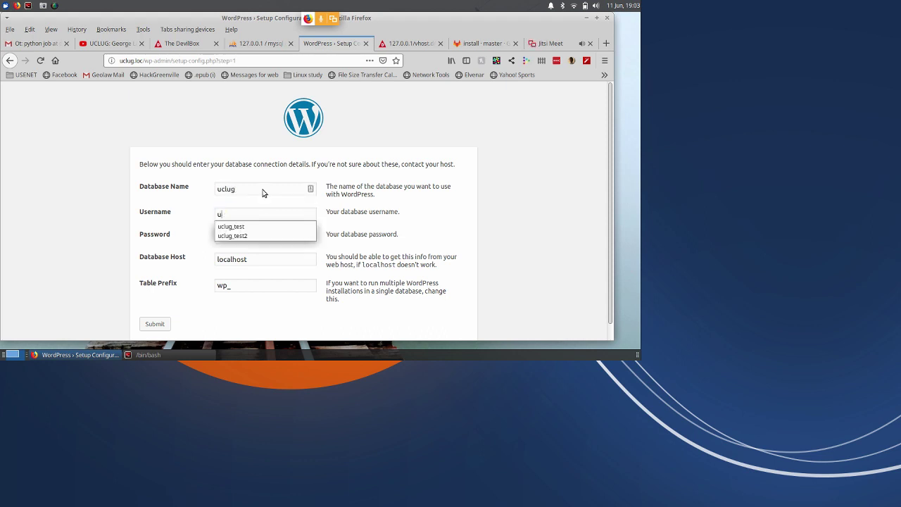
pyautogui.write('clug')
pyautogui.press('Tab')
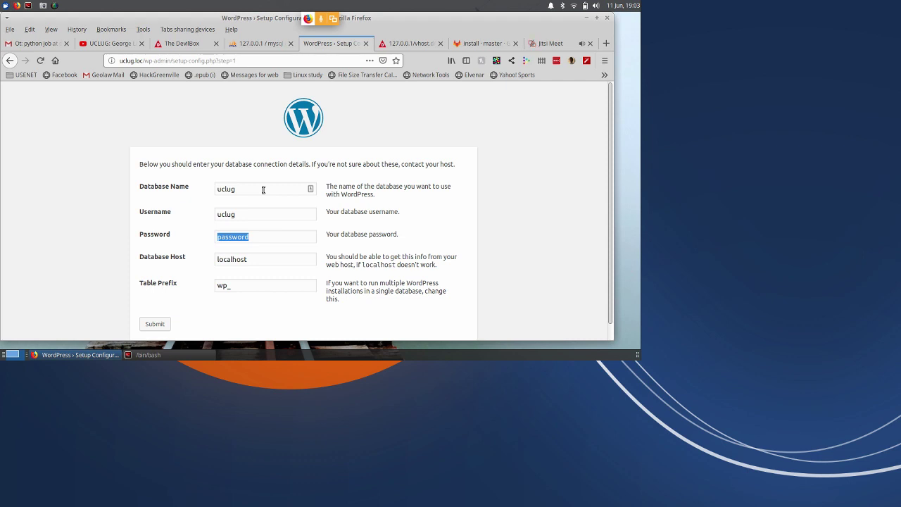
pyautogui.write('s3cret')
pyautogui.press('Tab')
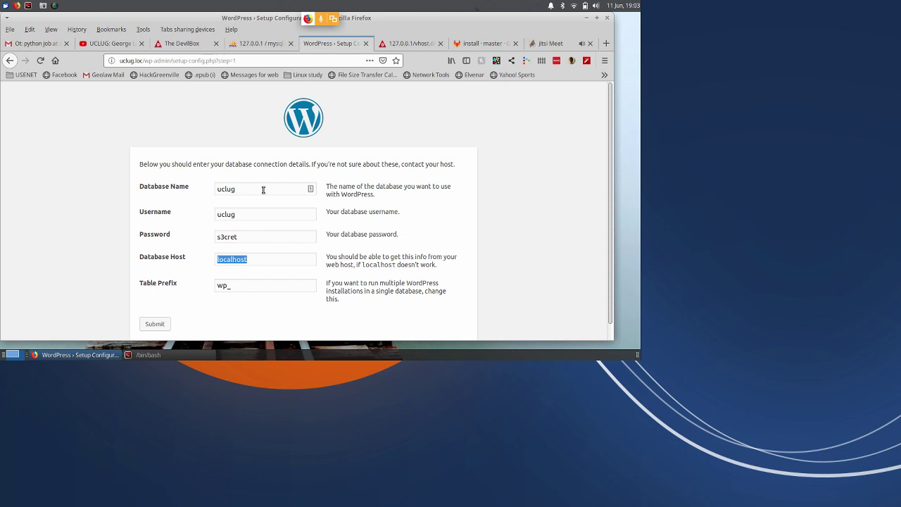
pyautogui.write('mysql')
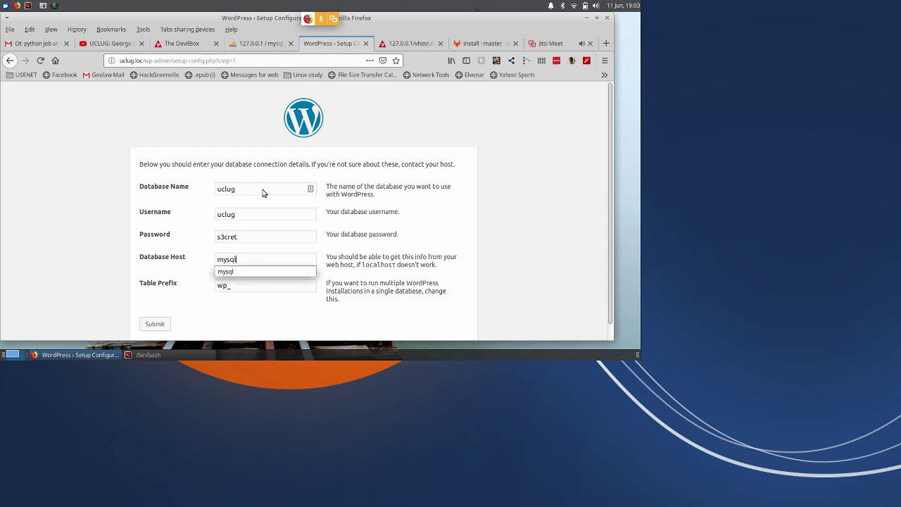
pyautogui.press('Tab')
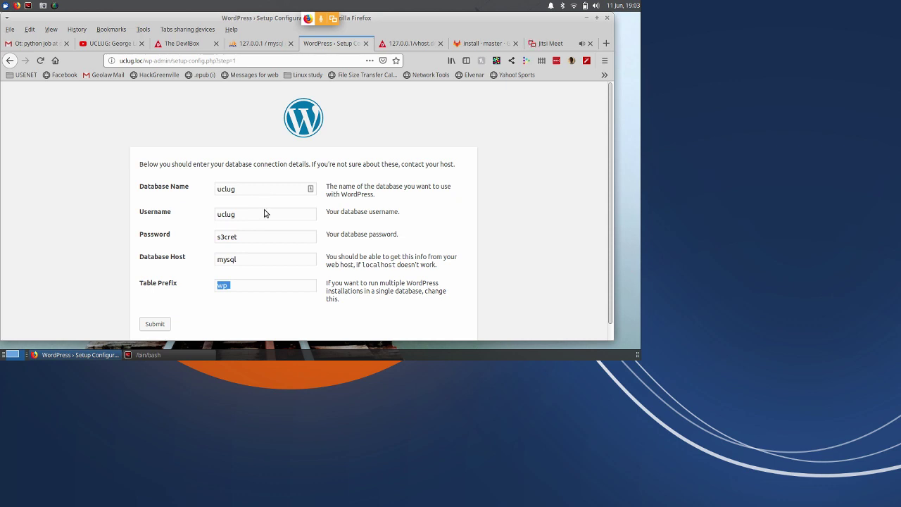
# Submit the connection details and run the WordPress installation.
pyautogui.scroll(-1, 245, 284)
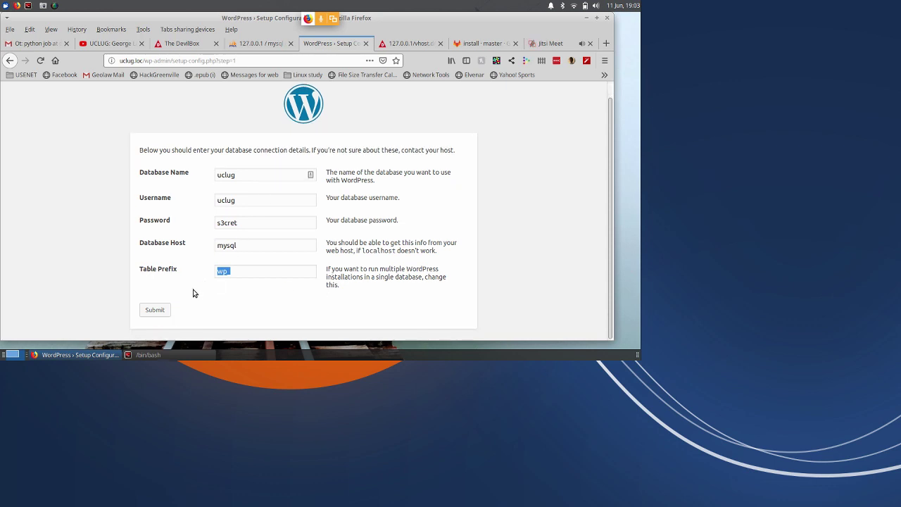
pyautogui.click(155, 310)
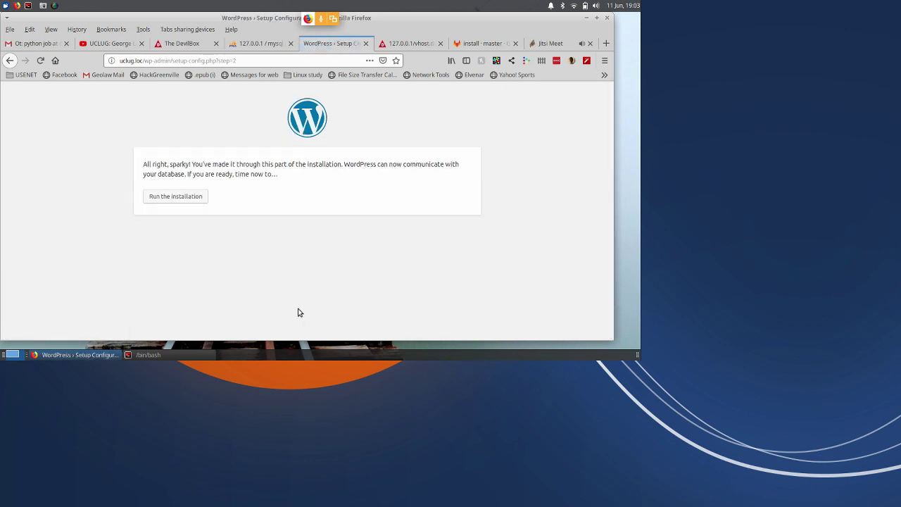
pyautogui.click(181, 201)
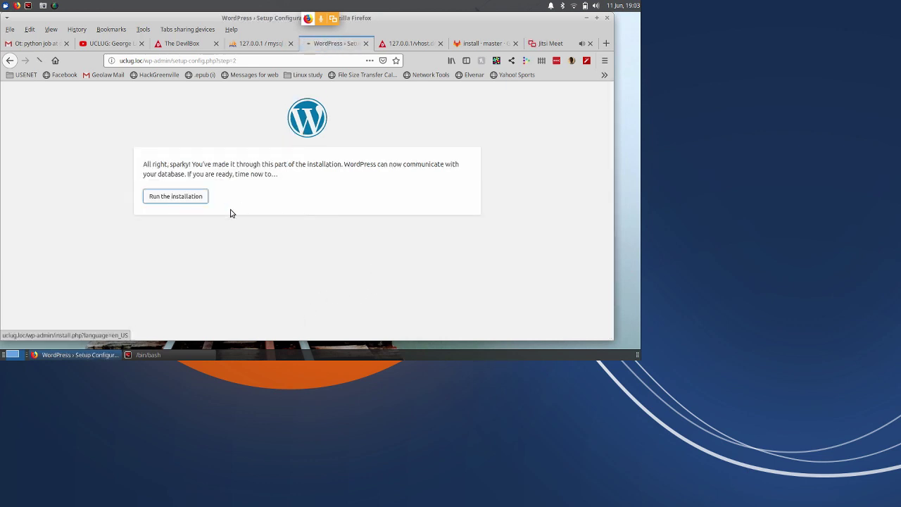
pyautogui.click(269, 270)
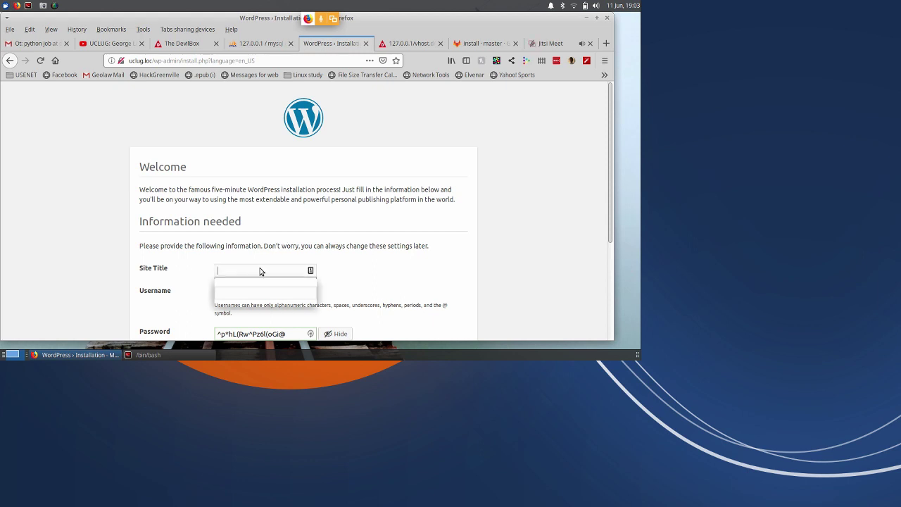
# Set the site title to 'uclug test' and the admin username to admin.
pyautogui.press('Up')
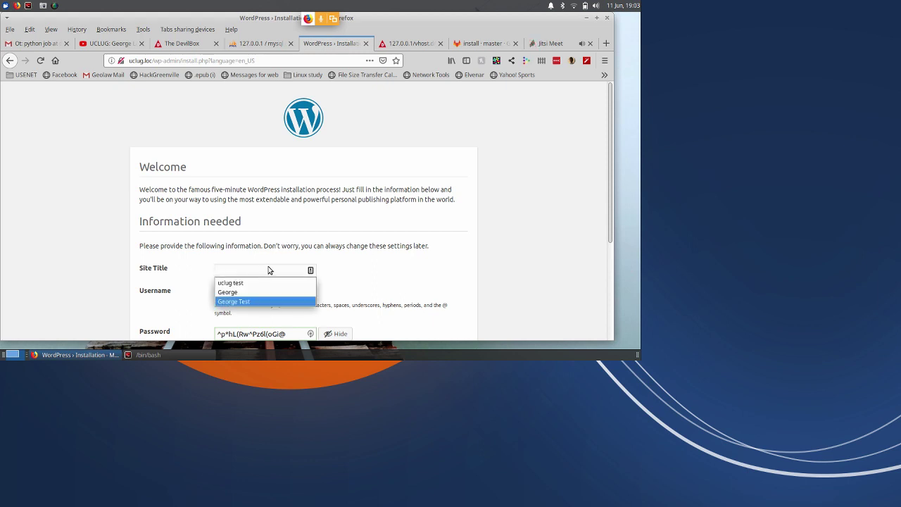
pyautogui.press('Up')
pyautogui.press('Up')
pyautogui.press('Return')
pyautogui.press('Tab')
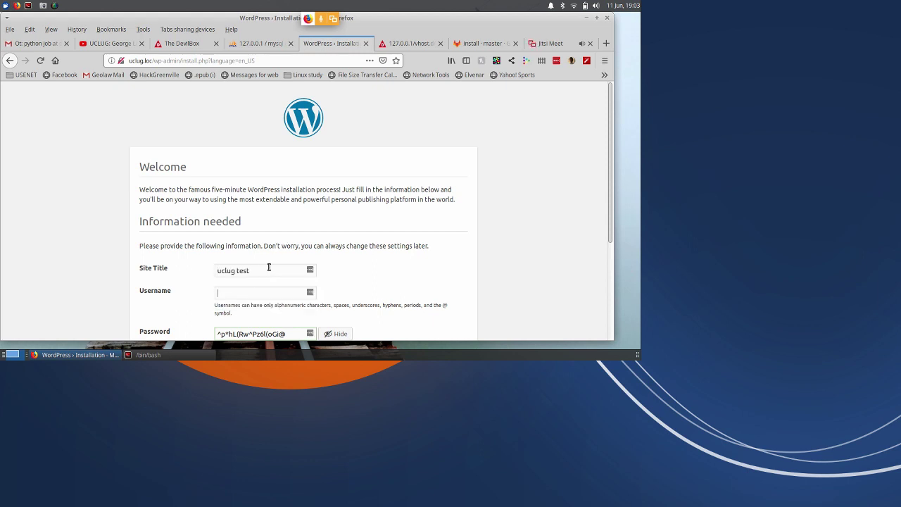
pyautogui.write('admin')
pyautogui.press('Tab')
pyautogui.press('Tab')
# Replace the generated password, confirm the weak password, enter the admin e-mail, and install WordPress.
pyautogui.scroll(-2, 286, 288)
pyautogui.tripleClick(261, 263)
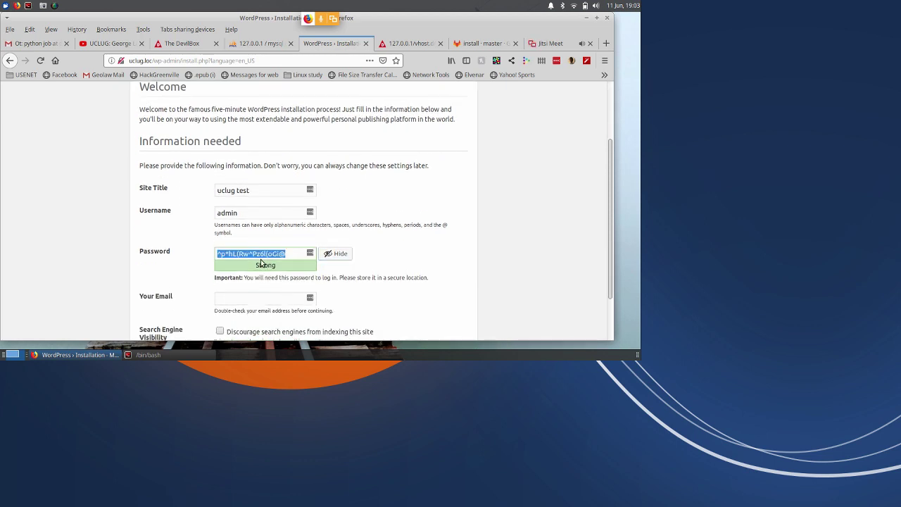
pyautogui.press('End')
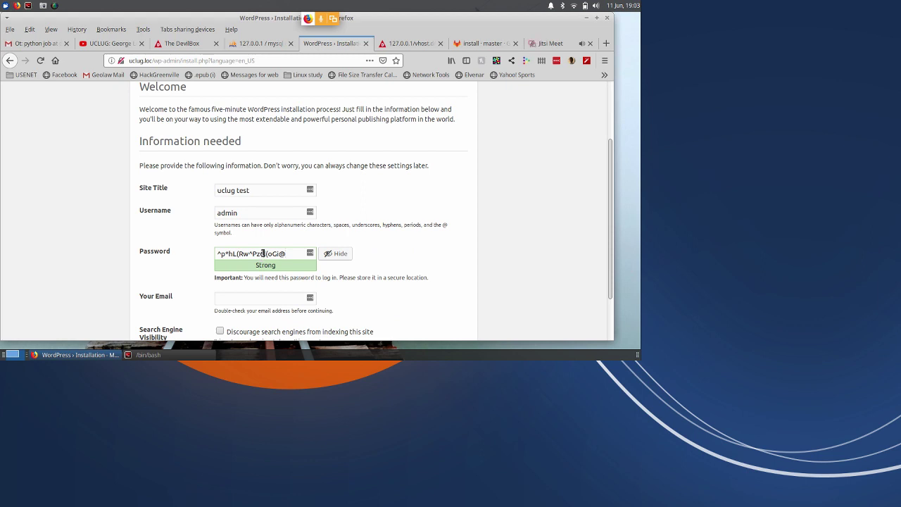
pyautogui.tripleClick(263, 253)
pyautogui.write('s')
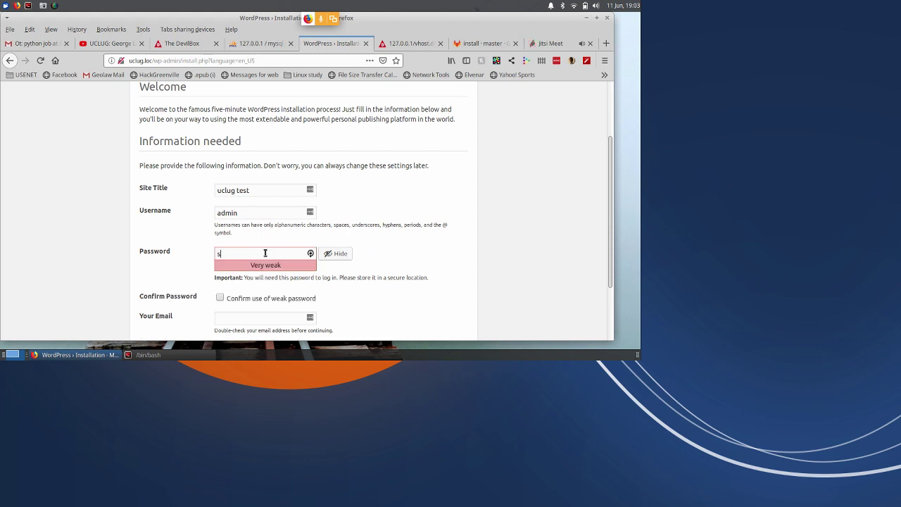
pyautogui.write('3cret')
pyautogui.press('Tab')
pyautogui.press('Tab')
pyautogui.scroll(-1, 251, 280)
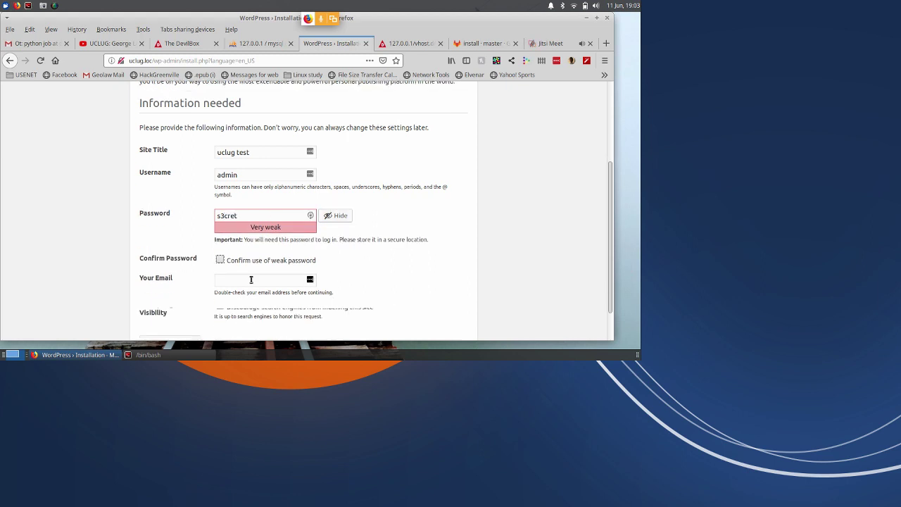
pyautogui.press('space')
pyautogui.press('Tab')
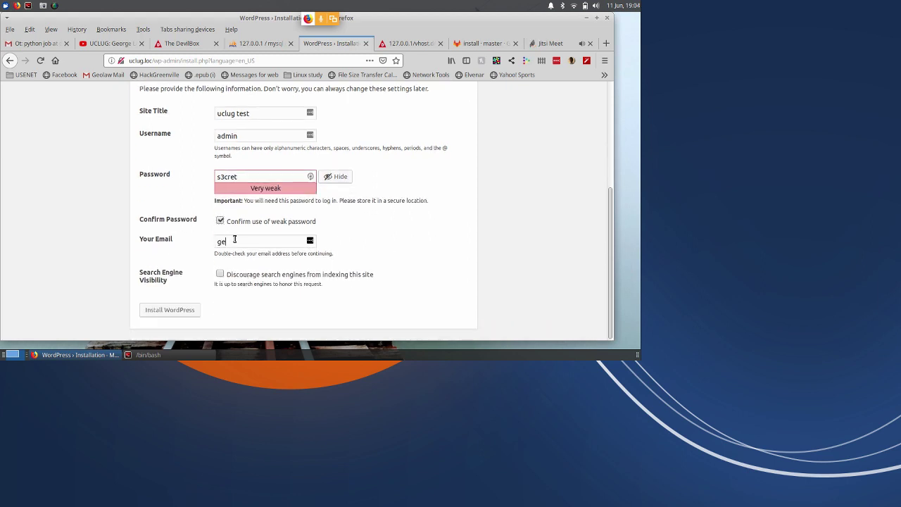
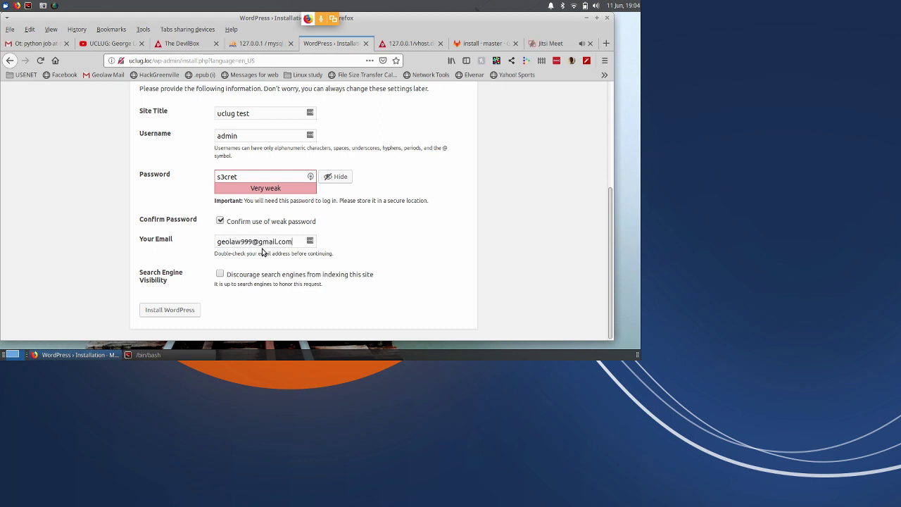
pyautogui.click(171, 311)
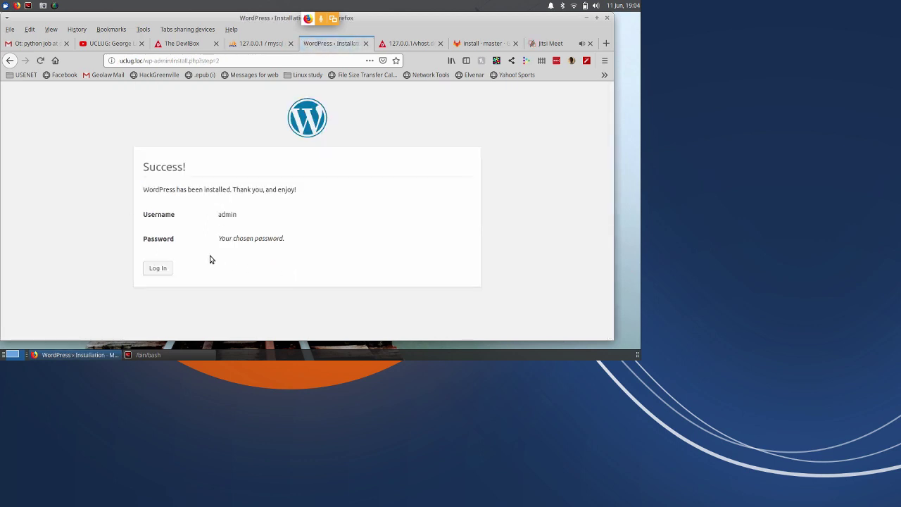
# Load the uclug.loc home page to view the Hello world! post.
pyautogui.click(161, 268)
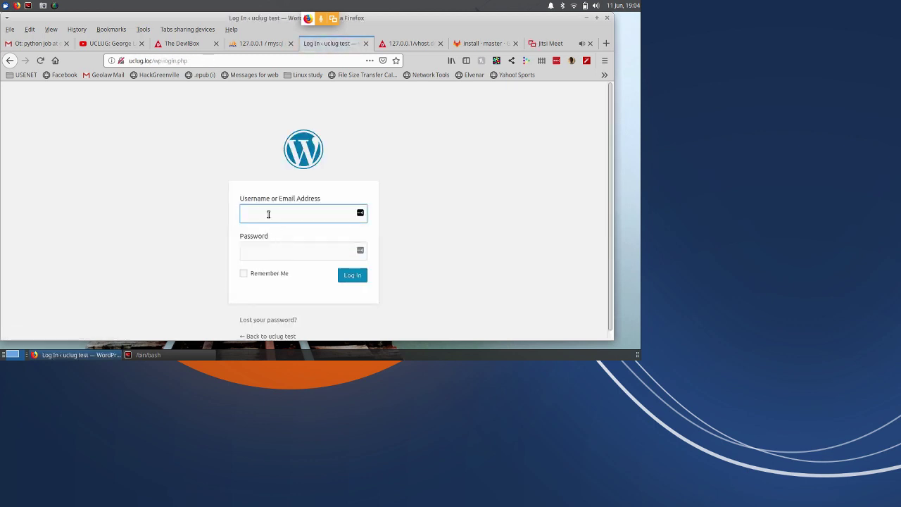
pyautogui.moveTo(162, 61); pyautogui.dragTo(197, 61)
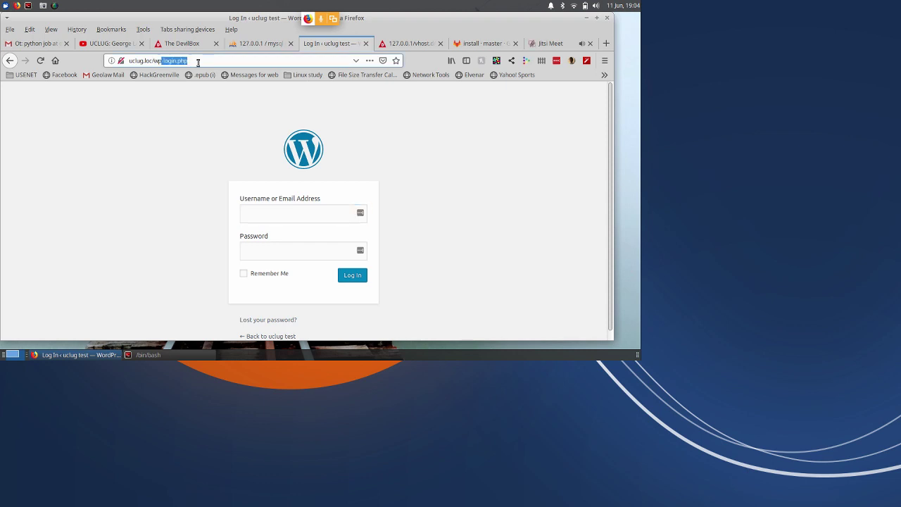
pyautogui.press('BackSpace')
pyautogui.press('BackSpace')
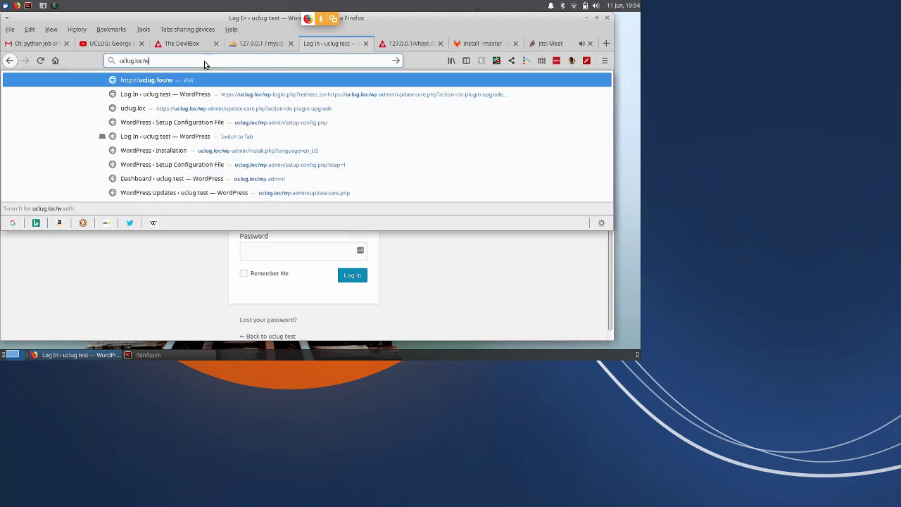
pyautogui.press('BackSpace')
pyautogui.press('Return')
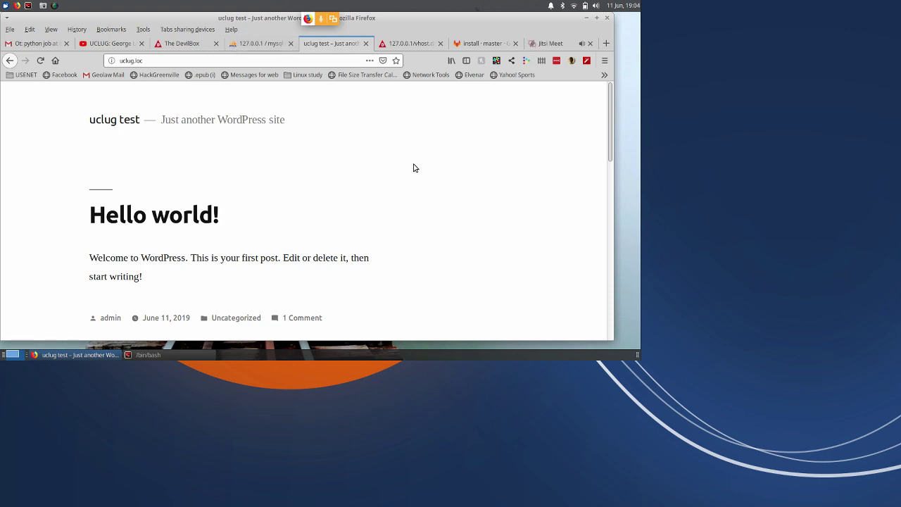
pyautogui.scroll(-3, 432, 181)
pyautogui.scroll(3, 420, 171)
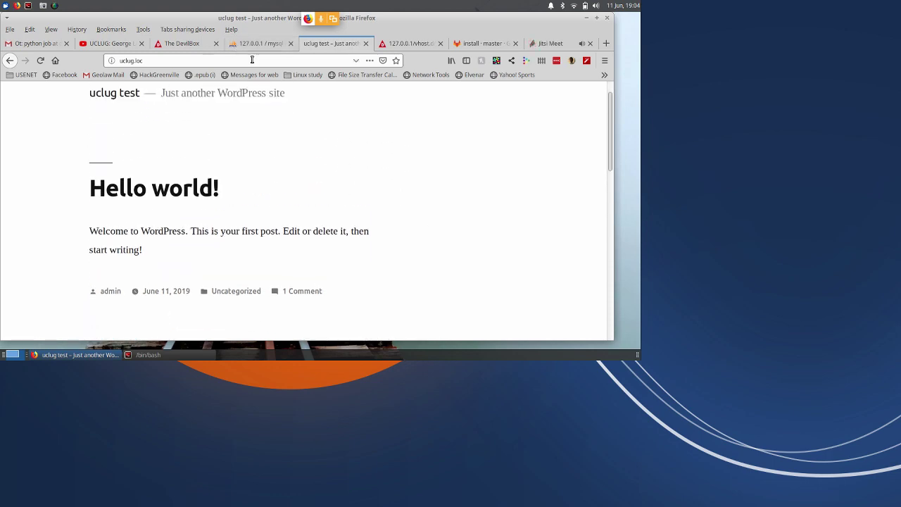
# Switch back to the phpMyAdmin tab showing the uclug account's privileges.
pyautogui.click(243, 46)
pyautogui.scroll(-3, 316, 204)
pyautogui.scroll(3, 316, 204)
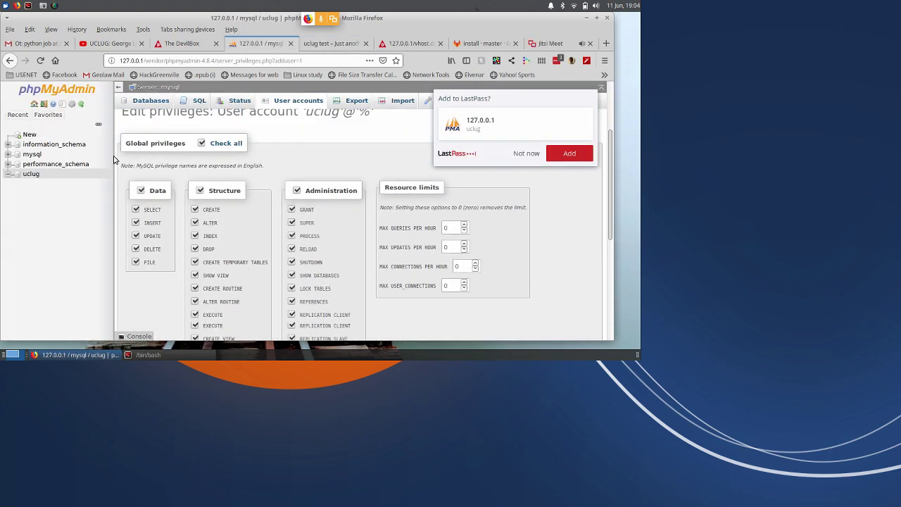
# Browse the uclug database's 12 WordPress tables, then return to the uclug test site tab.
pyautogui.click(31, 174)
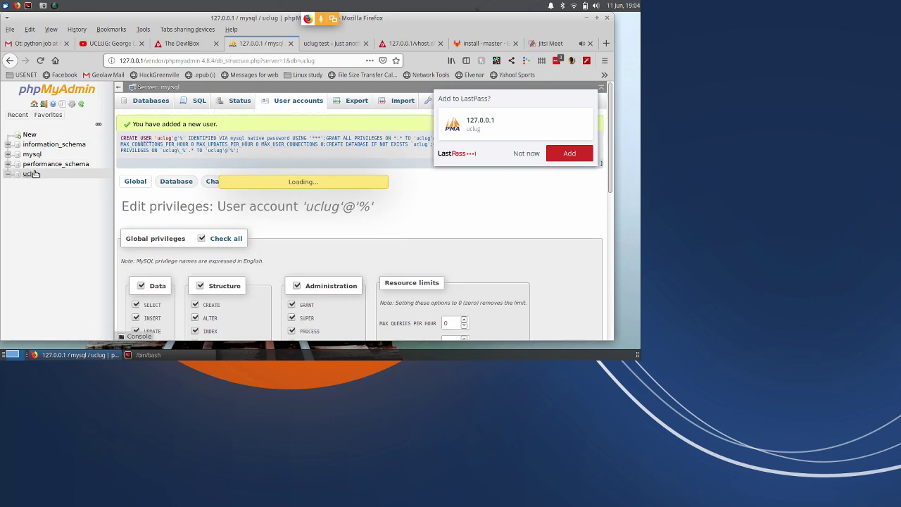
pyautogui.scroll(-3, 394, 202)
pyautogui.scroll(2, 455, 211)
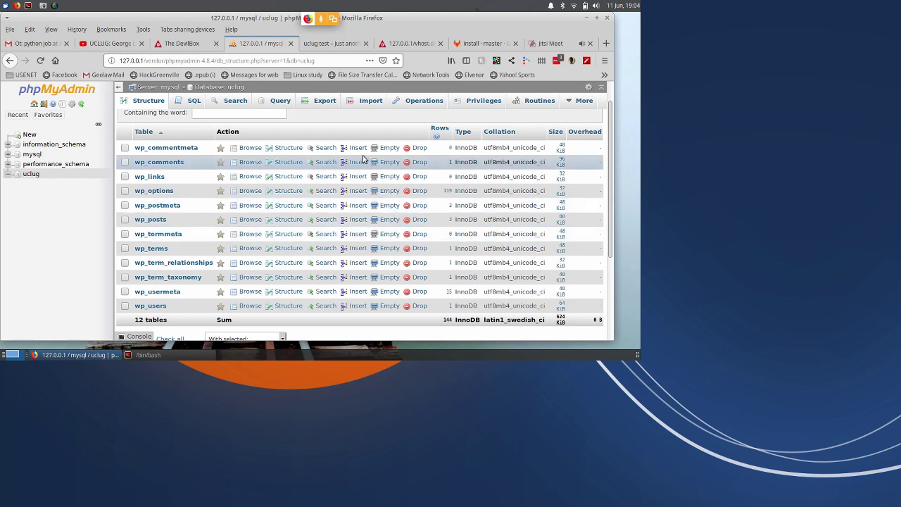
pyautogui.click(314, 48)
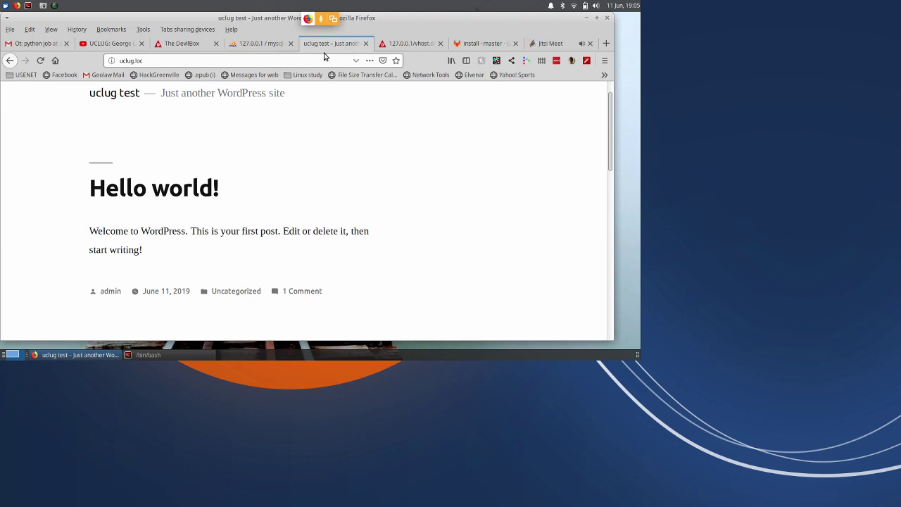
# Check the uclug virtual host in DevilBox and read the WonderCMS section of the install notes.
pyautogui.click(185, 49)
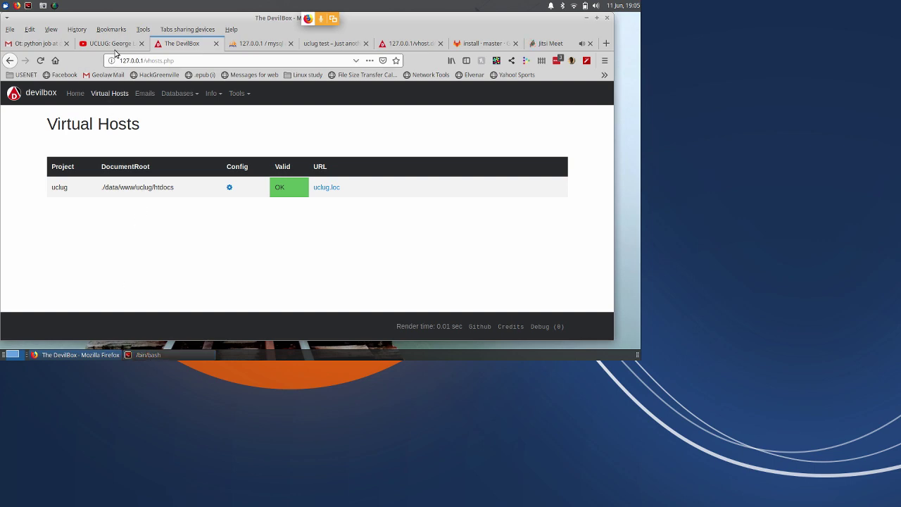
pyautogui.click(483, 45)
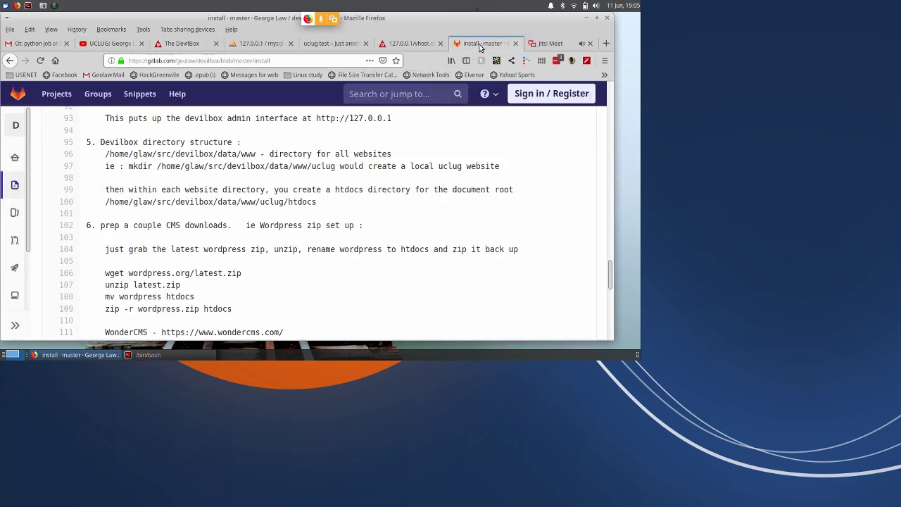
pyautogui.scroll(-4, 288, 251)
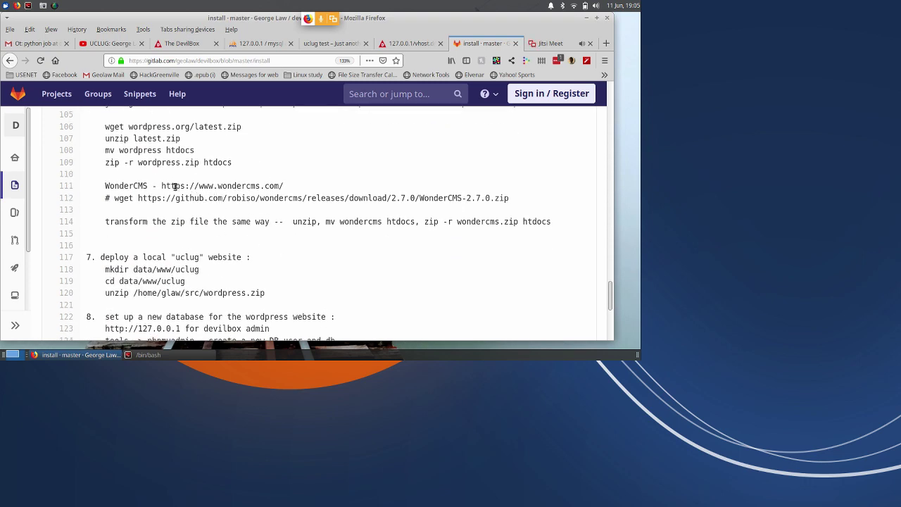
pyautogui.moveTo(166, 186); pyautogui.dragTo(200, 187)
pyautogui.hotkey('alt', 'Tab')
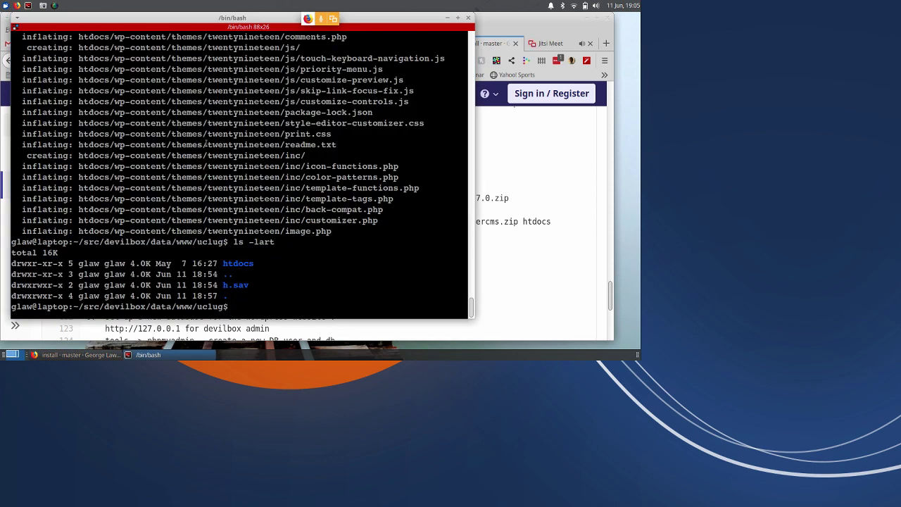
# Create a jas folder under www with mkdir -p and move into it.
pyautogui.write('cd ../')
pyautogui.press('Return')
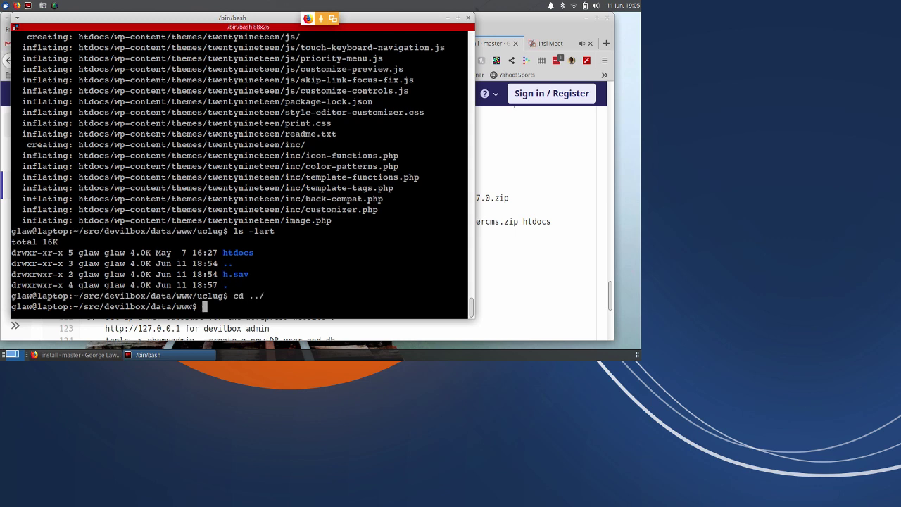
pyautogui.press('Return')
pyautogui.press('Return')
pyautogui.press('Return')
pyautogui.write('mkdir')
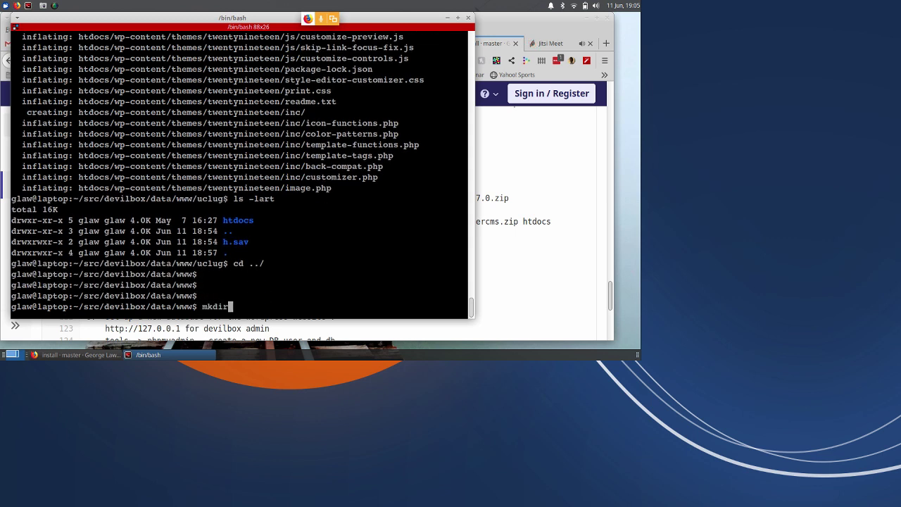
pyautogui.write(' jo')
pyautogui.press('BackSpace')
pyautogui.press('BackSpace')
pyautogui.write('-p jas/ht')
pyautogui.press('BackSpace')
pyautogui.press('BackSpace')
pyautogui.press('Return')
pyautogui.write('cd ja')
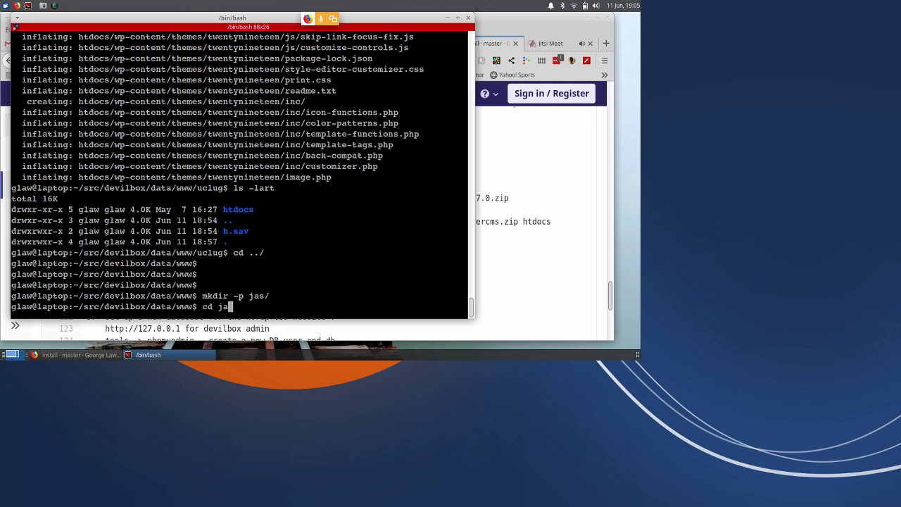
pyautogui.write('s')
pyautogui.press('Return')
# Unzip wondercms.zip into the jas folder, then prepare the vi /etc/hosts command.
pyautogui.write('unzip')
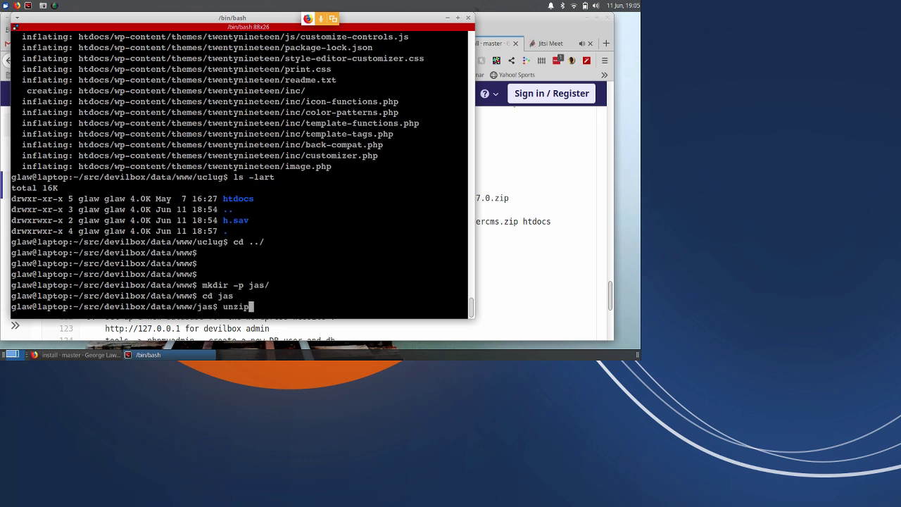
pyautogui.write(' ../../../')
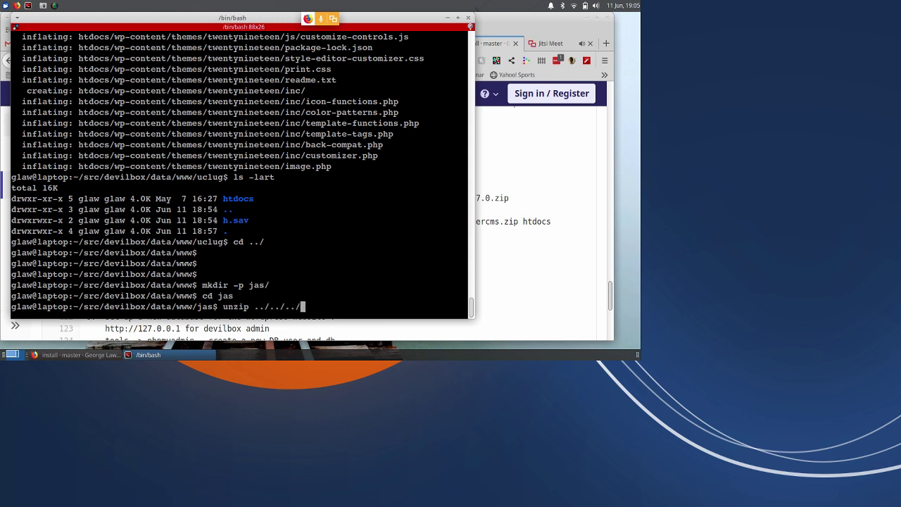
pyautogui.press('Tab')
pyautogui.press('Tab')
pyautogui.write('w')
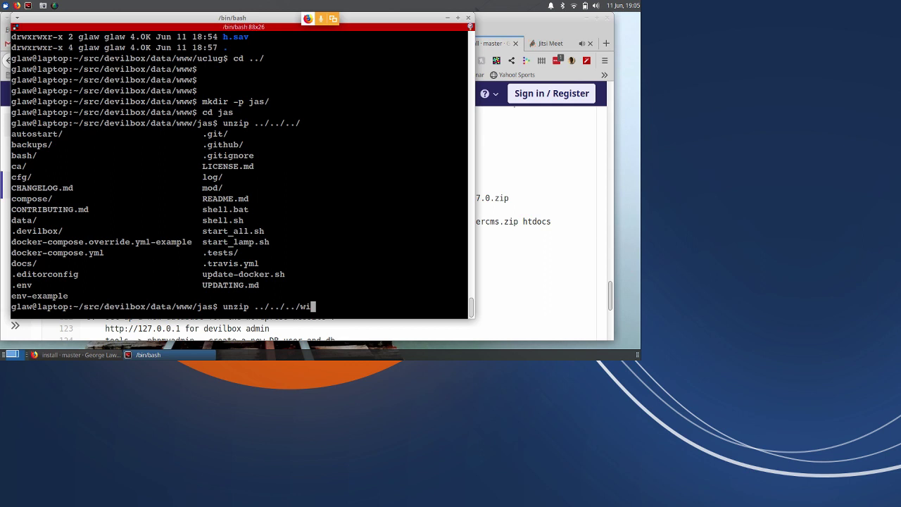
pyautogui.press('BackSpace')
pyautogui.write('../')
pyautogui.press('Tab')
pyautogui.press('Tab')
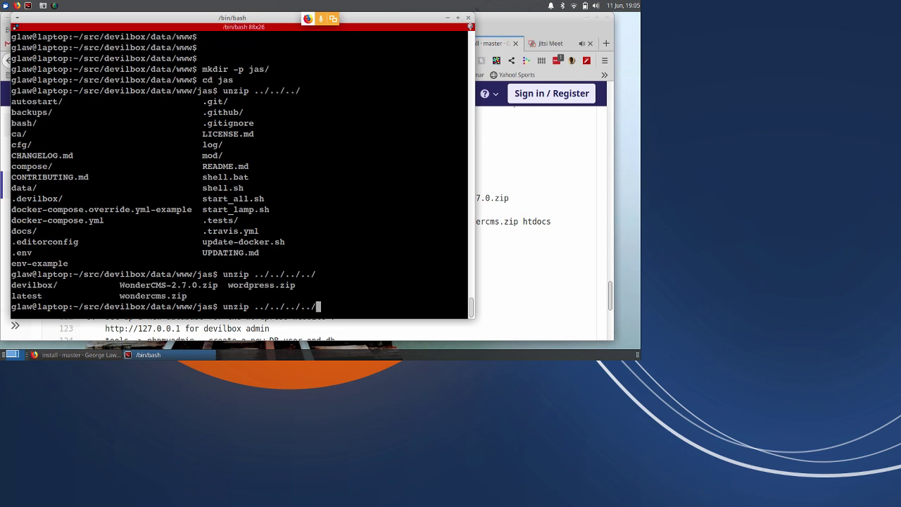
pyautogui.write('won')
pyautogui.press('Tab')
pyautogui.press('Return')
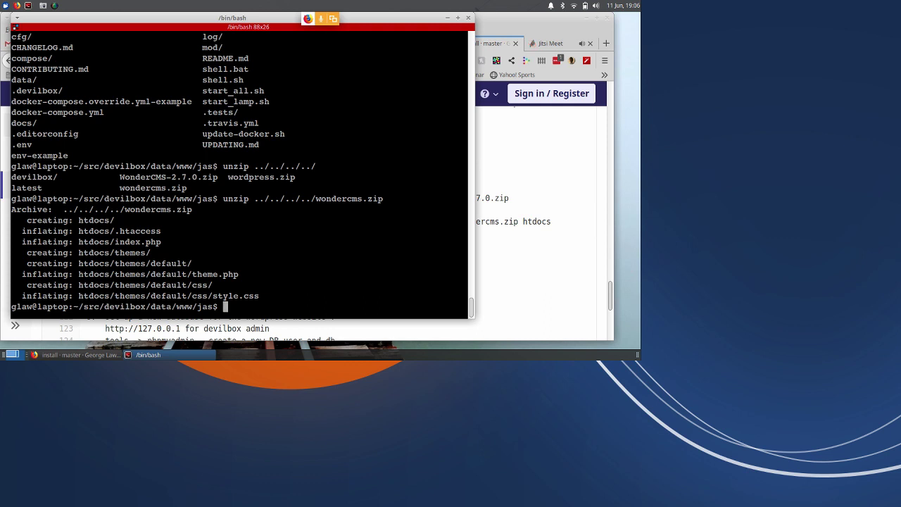
pyautogui.write('vi /etc/hosts')
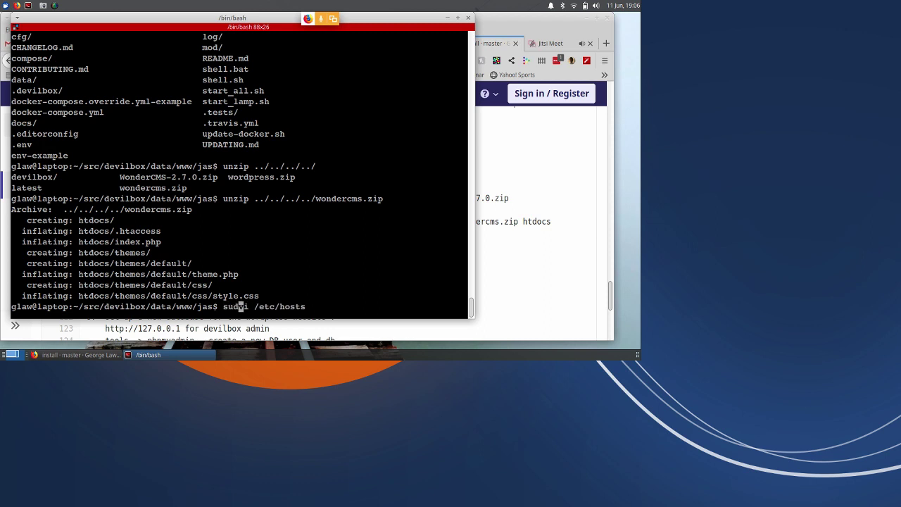
# Append a '127.0.0.1 jas.loc' line below uclug.loc in /etc/hosts and save with :wq.
pyautogui.press('Return')
pyautogui.press('0')
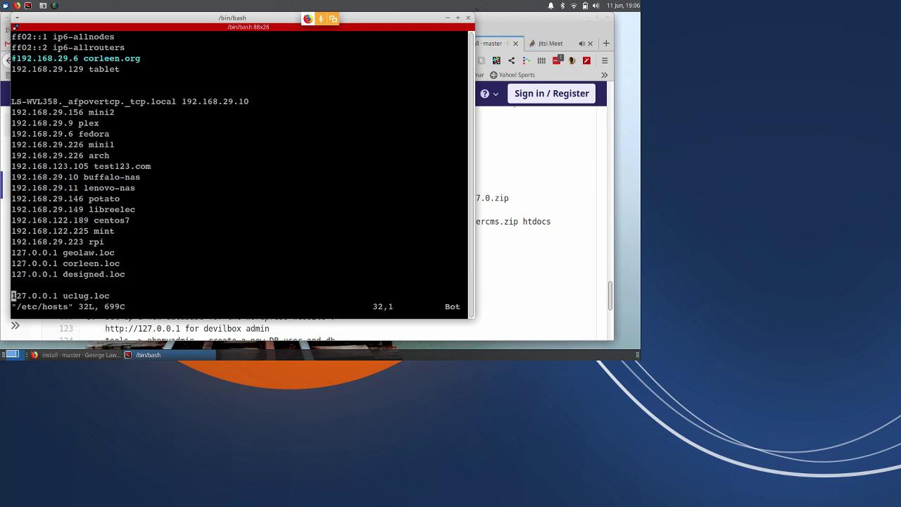
pyautogui.hotkey('shift', 'a')
pyautogui.press('Return')
pyautogui.write('1')
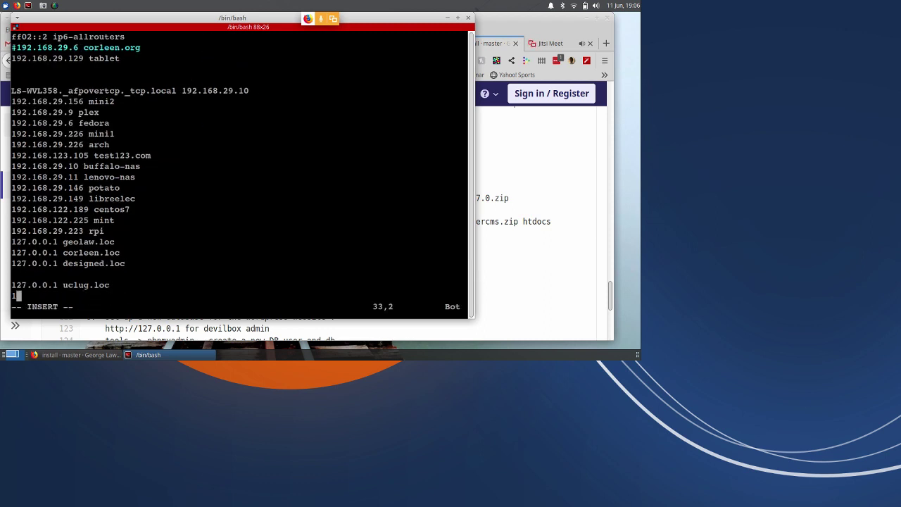
pyautogui.write('27.0.0.1 jas.loc')
pyautogui.press('Escape')
pyautogui.write(':wq')
pyautogui.press('Return')
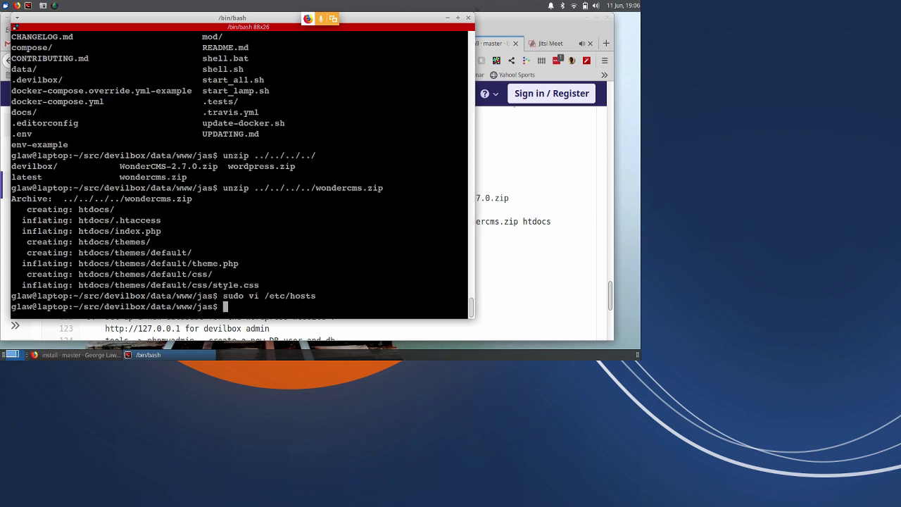
# Reload DevilBox's Virtual Hosts list so jas appears, then open the jas.loc site.
pyautogui.click(515, 174)
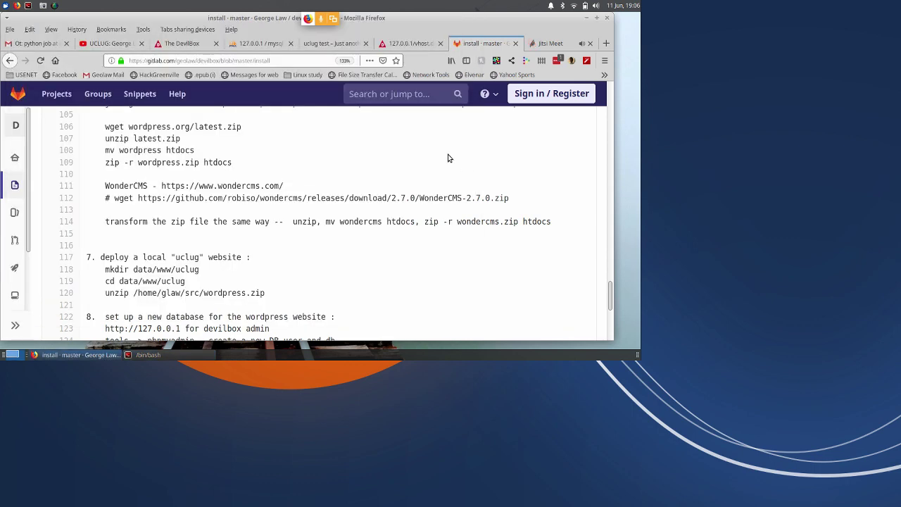
pyautogui.click(192, 47)
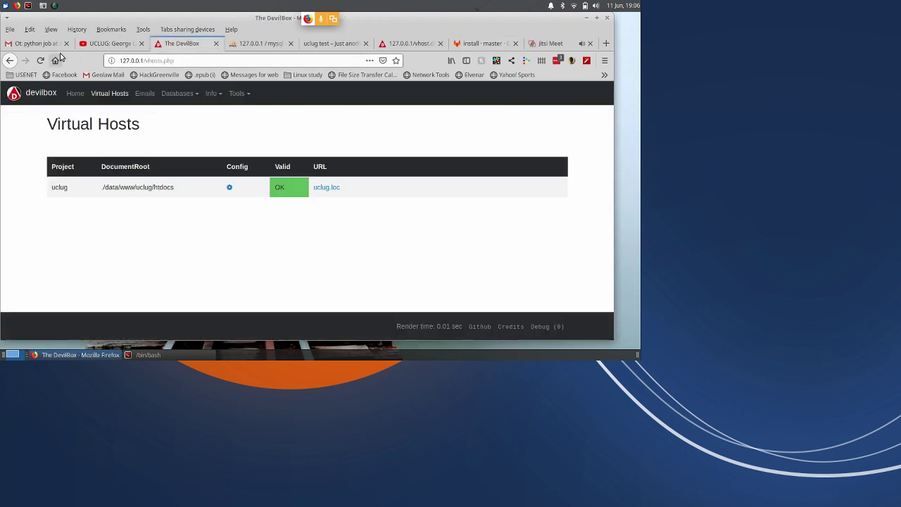
pyautogui.click(40, 61)
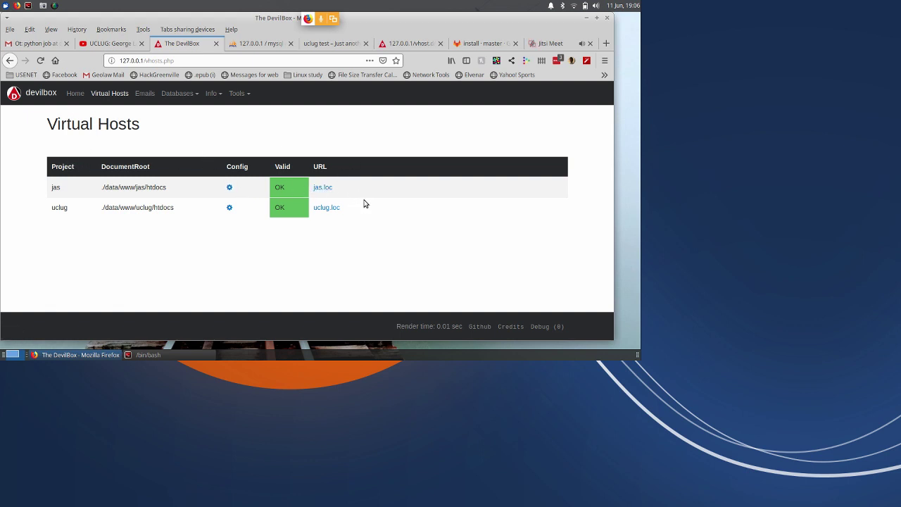
pyautogui.click(322, 187)
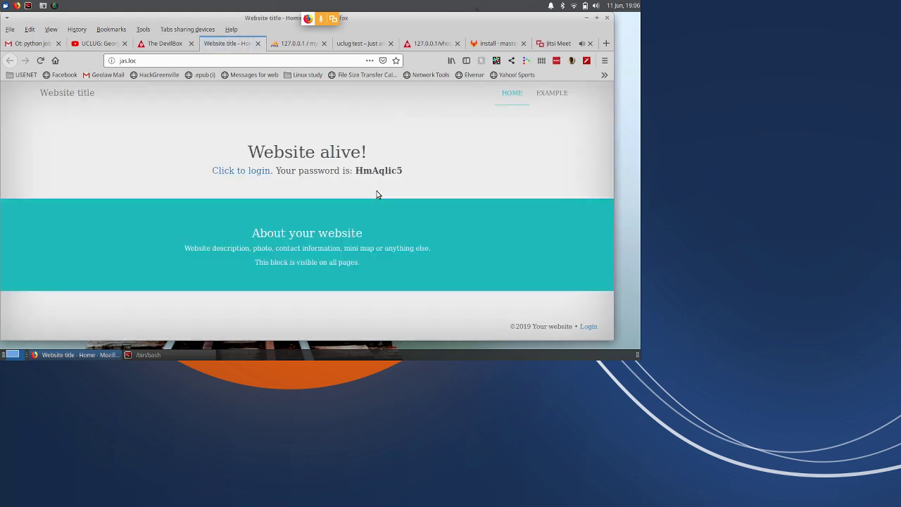
# Copy the site's default password and log in to WonderCMS on jas.loc.
pyautogui.doubleClick(378, 171)
pyautogui.rightClick(375, 173)
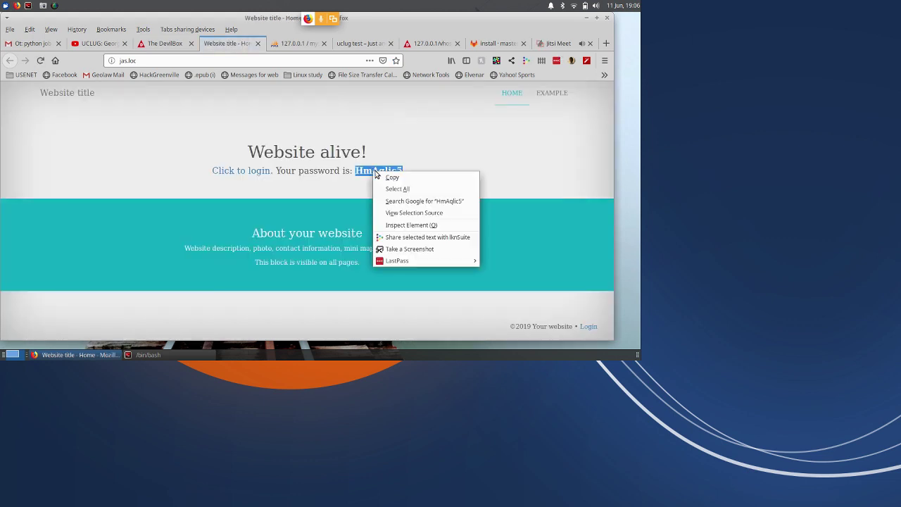
pyautogui.click(393, 177)
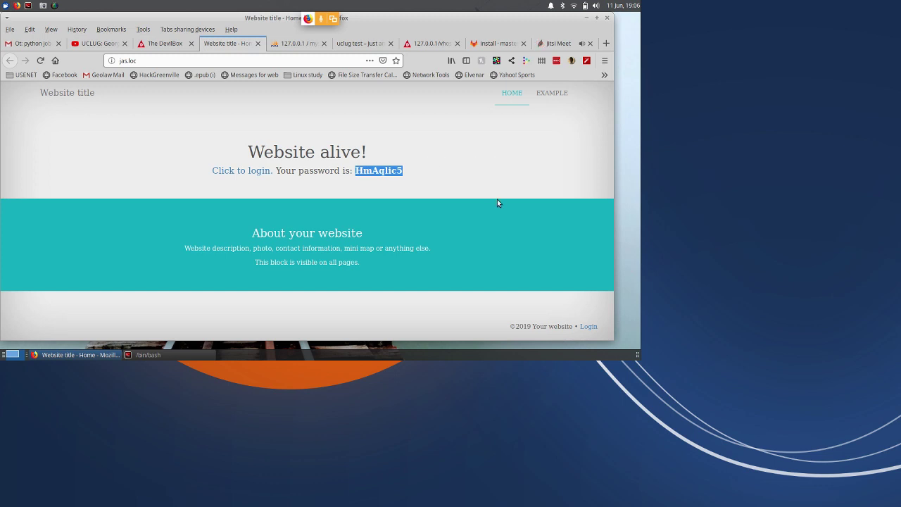
pyautogui.click(589, 326)
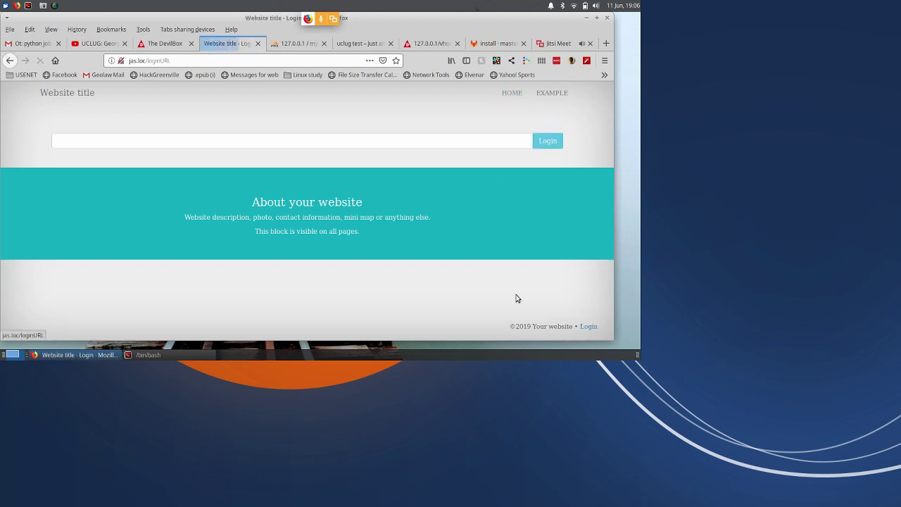
pyautogui.click(348, 140)
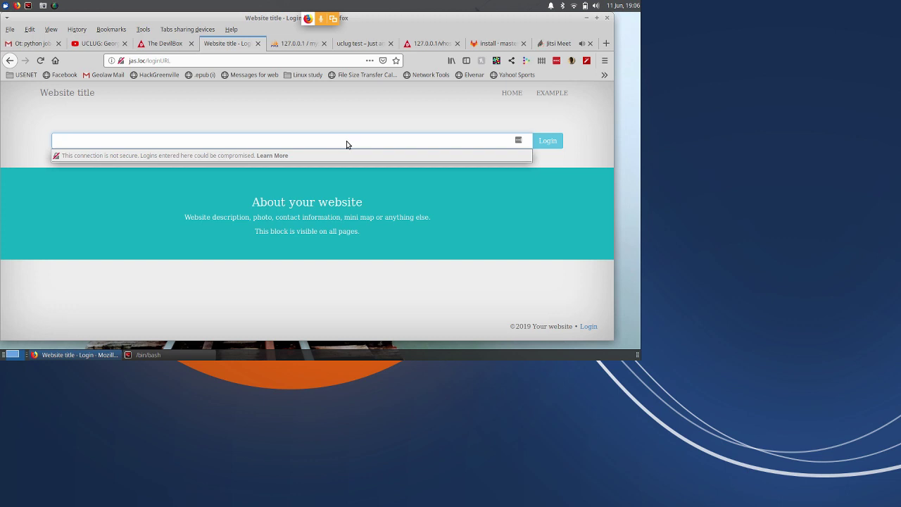
pyautogui.write('password')
pyautogui.click(546, 142)
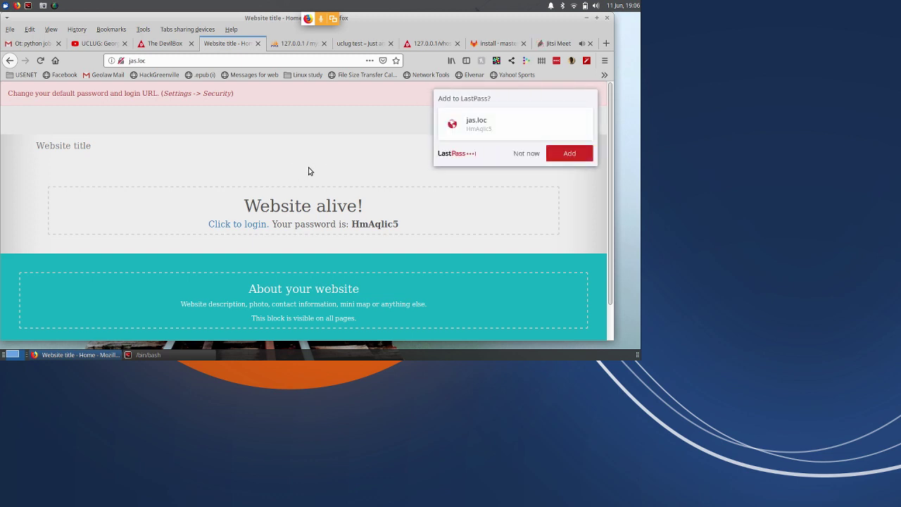
# Decline saving the login and go to the Example page.
pyautogui.scroll(-2, 317, 185)
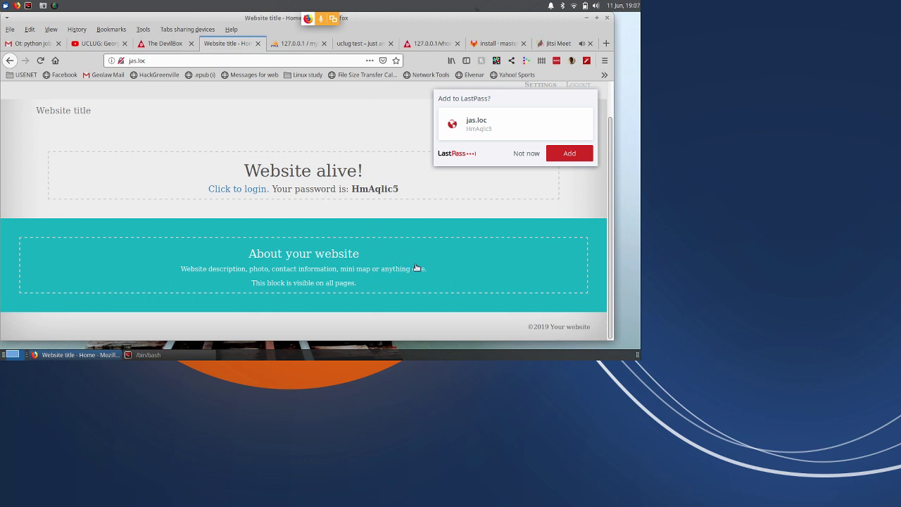
pyautogui.scroll(1, 488, 228)
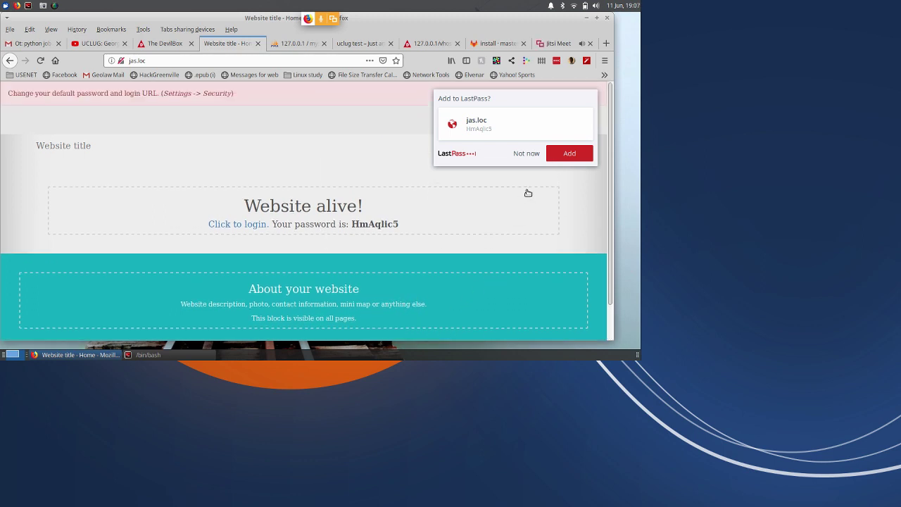
pyautogui.click(525, 153)
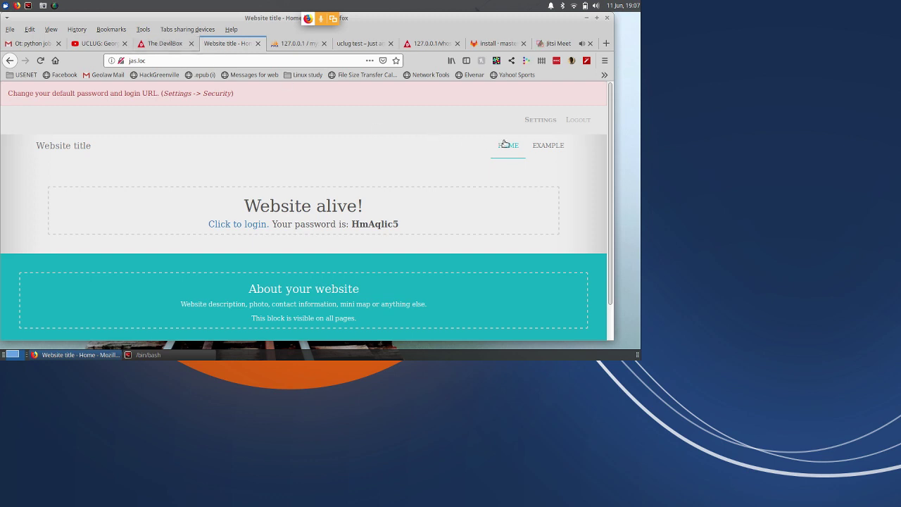
pyautogui.click(540, 148)
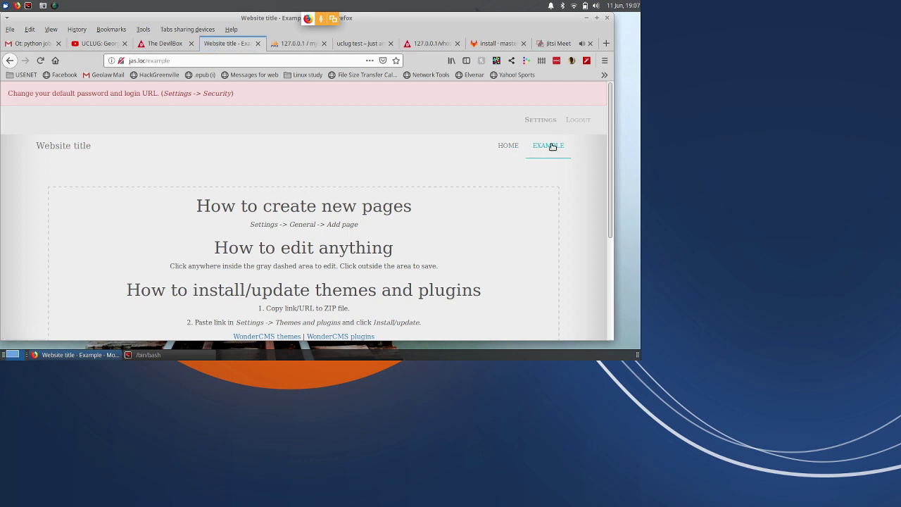
# Add a page named 'photos' from Settings > General and open it from the menu.
pyautogui.click(540, 120)
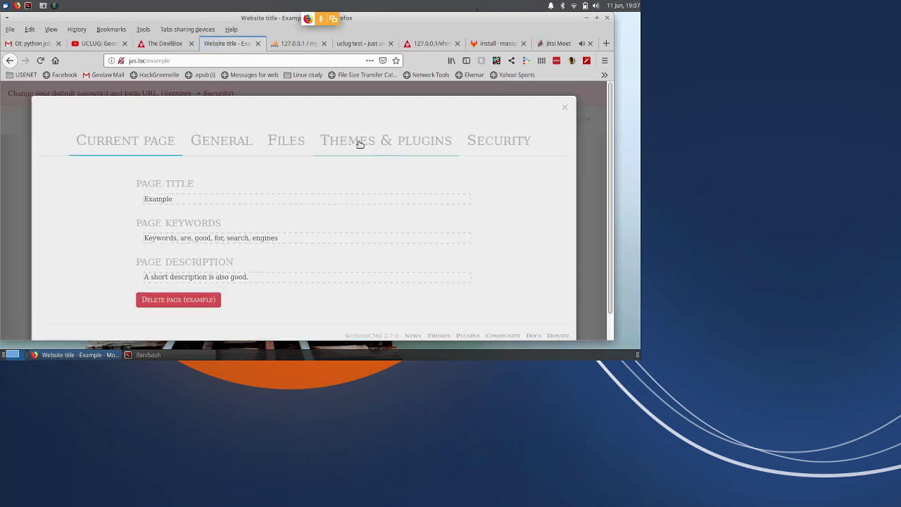
pyautogui.click(230, 151)
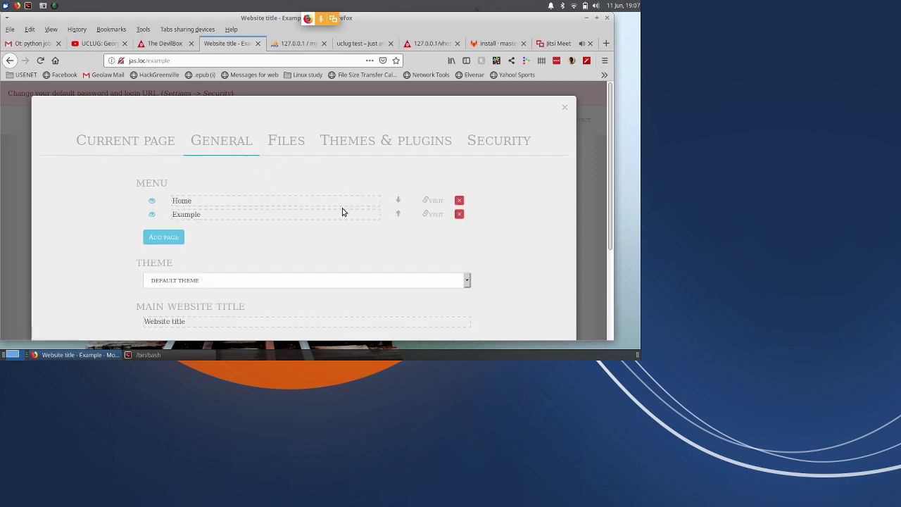
pyautogui.click(171, 237)
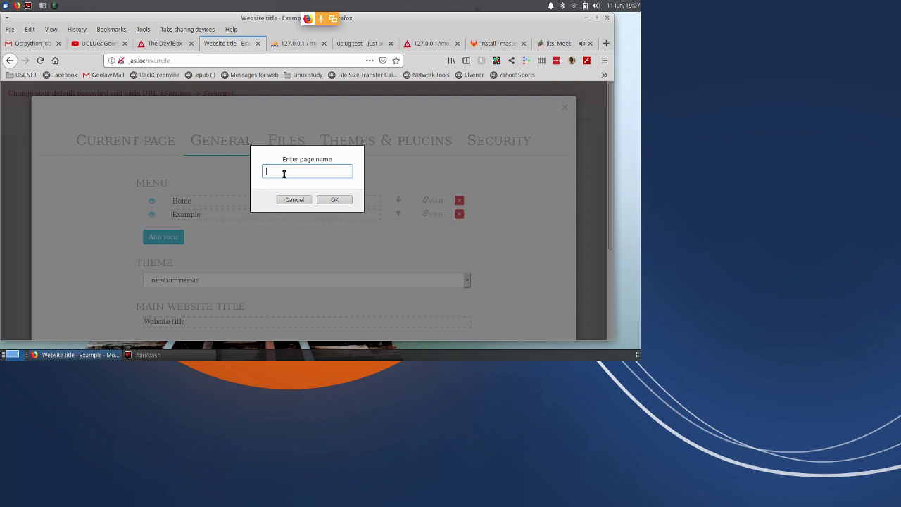
pyautogui.write('photos')
pyautogui.press('Return')
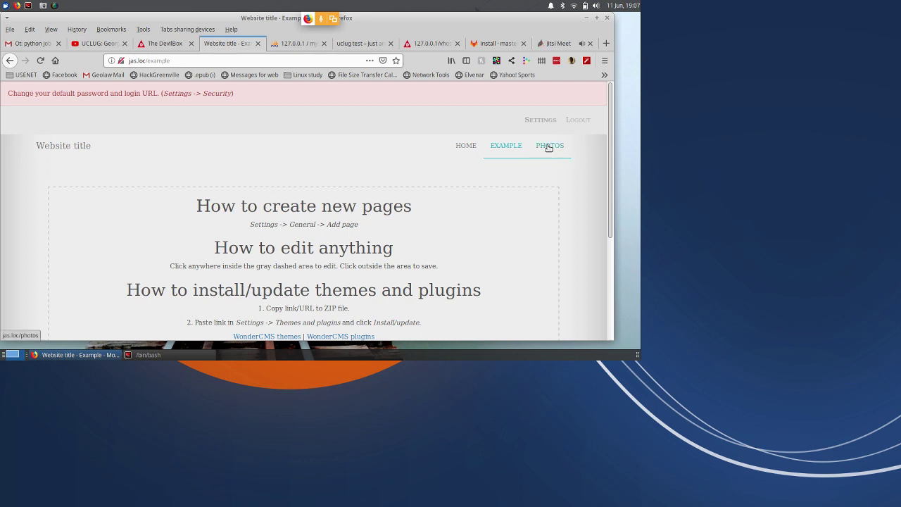
pyautogui.click(549, 148)
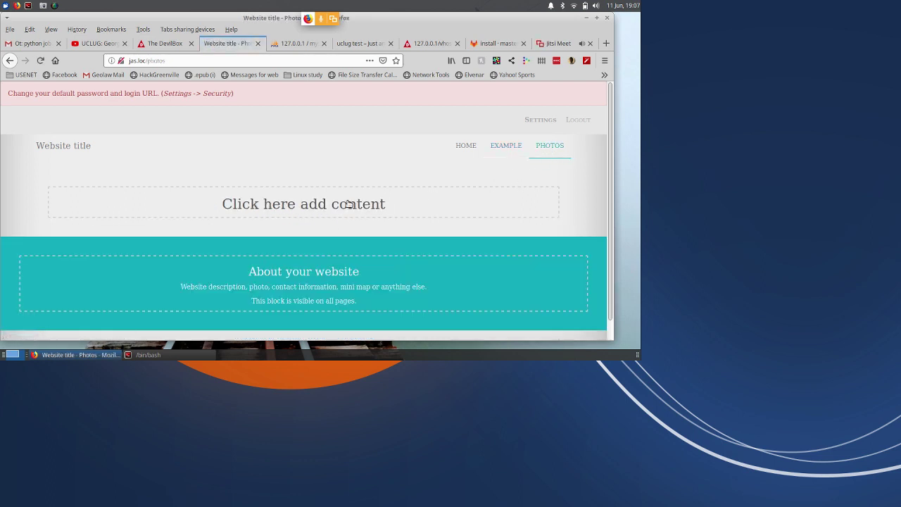
# Change the Photos page placeholder heading to 'headline', save it, and return to DevilBox.
pyautogui.click(346, 203)
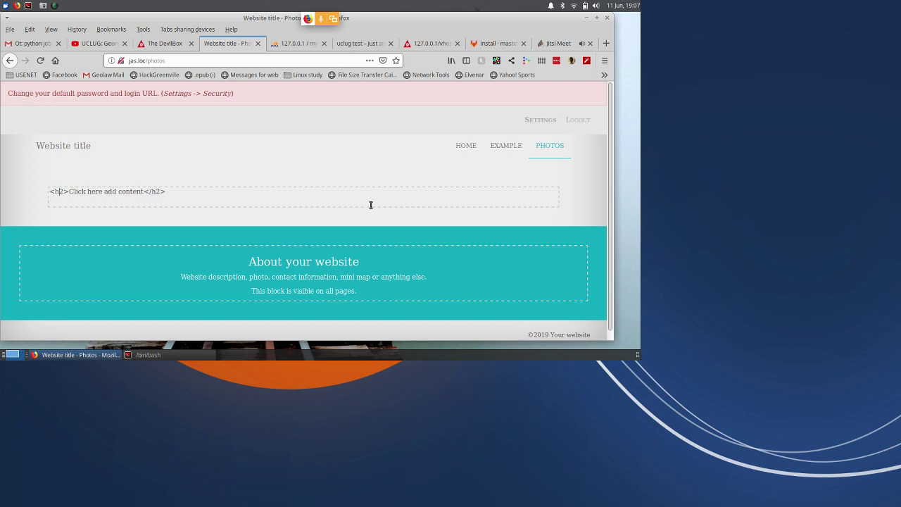
pyautogui.hotkey('shift', 'Right')
pyautogui.hotkey('shift', 'Right')
pyautogui.hotkey('shift', 'Right')
pyautogui.hotkey('shift', 'Right')
pyautogui.hotkey('shift', 'Right')
pyautogui.hotkey('shift', 'Right')
pyautogui.hotkey('shift', 'Right')
pyautogui.hotkey('shift', 'Right')
pyautogui.hotkey('shift', 'Right')
pyautogui.hotkey('shift', 'Right')
pyautogui.hotkey('shift', 'Right')
pyautogui.hotkey('shift', 'Right')
pyautogui.hotkey('shift', 'Right')
pyautogui.hotkey('shift', 'Right')
pyautogui.hotkey('shift', 'Right')
pyautogui.hotkey('shift', 'Right')
pyautogui.hotkey('shift', 'Right')
pyautogui.hotkey('shift', 'Right')
pyautogui.hotkey('shift', 'Right')
pyautogui.hotkey('shift', 'Right')
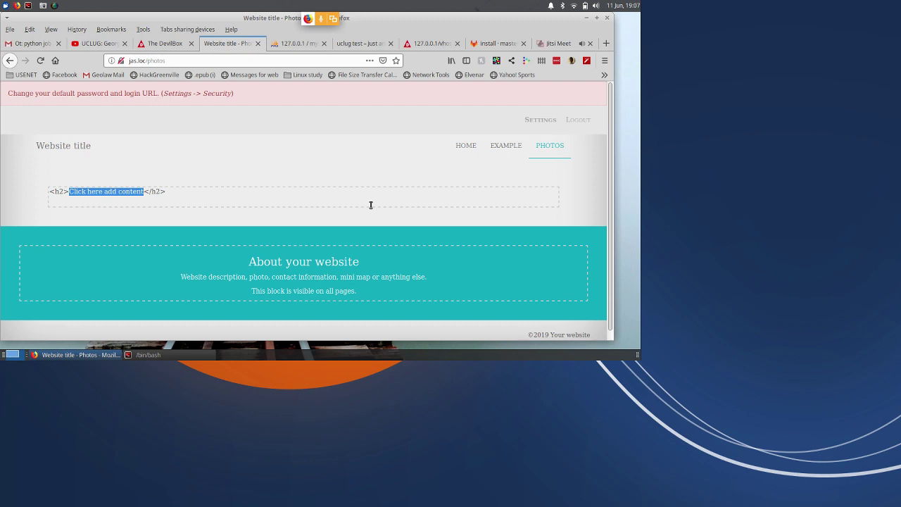
pyautogui.write('headline')
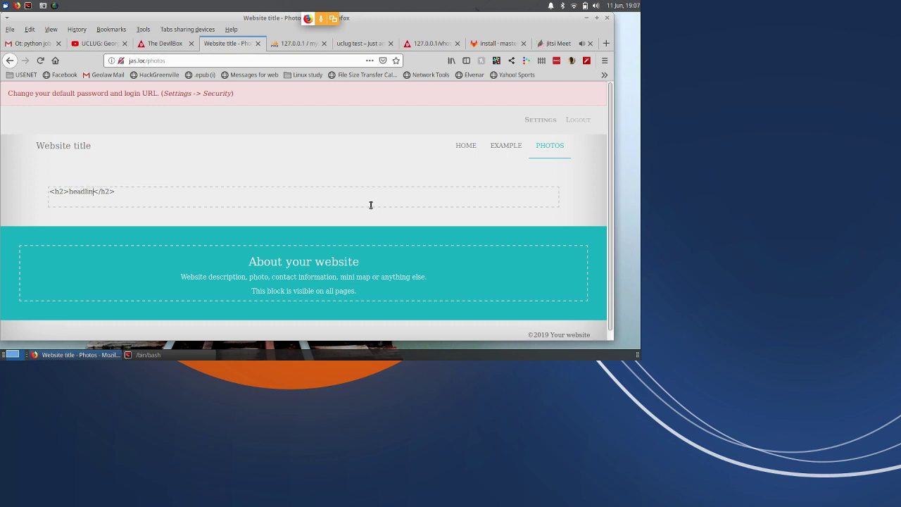
pyautogui.press('Return')
pyautogui.press('BackSpace')
pyautogui.click(514, 147)
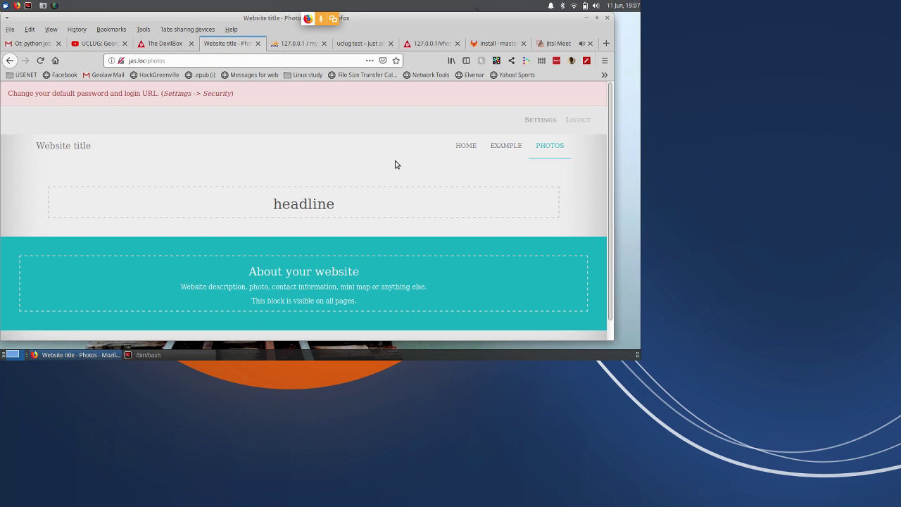
pyautogui.click(167, 44)
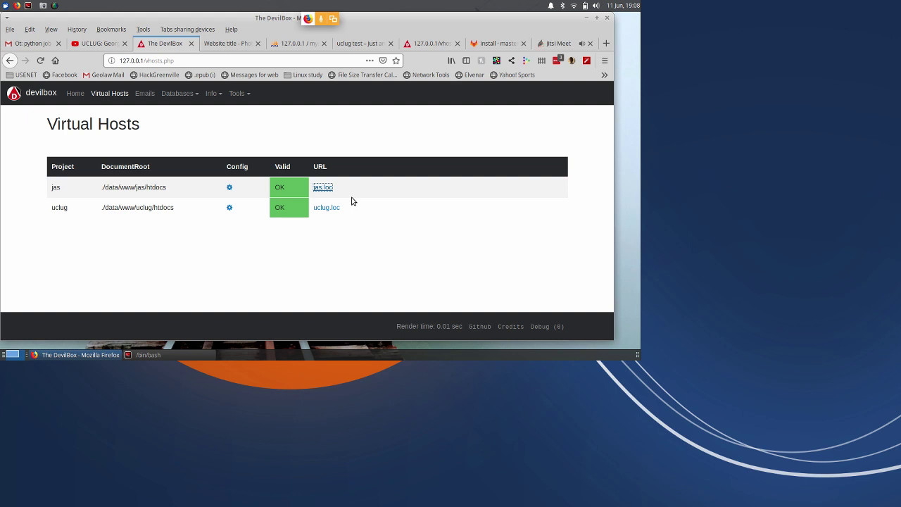
# Go to the Emails page of DevilBox's mail catcher.
pyautogui.click(161, 93)
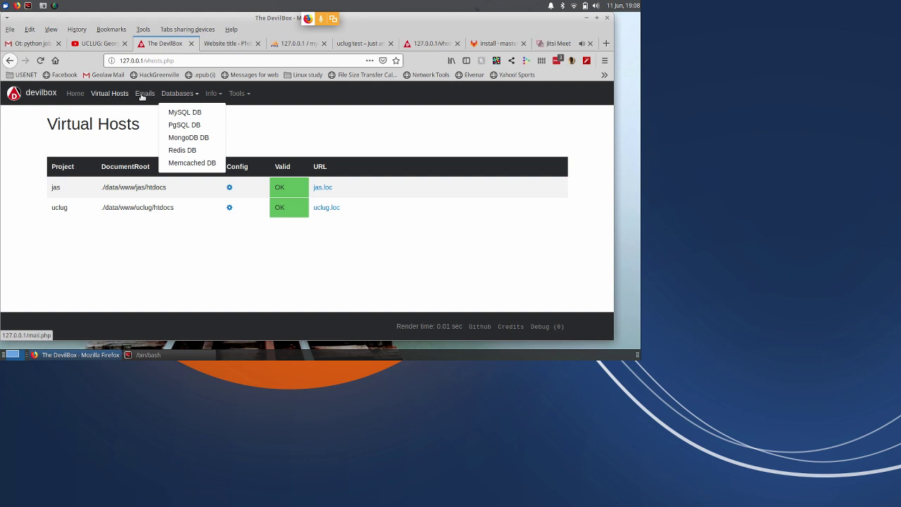
pyautogui.click(143, 94)
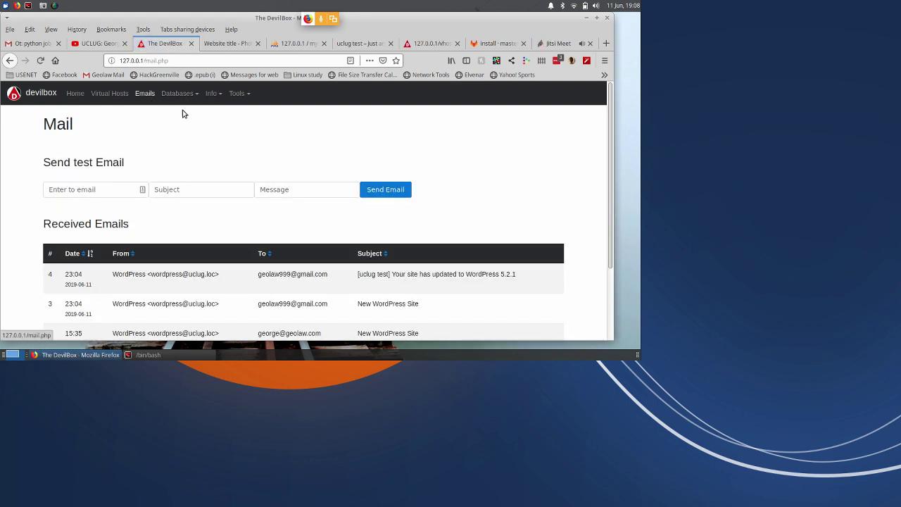
# Read the WordPress 5.2.1 update email and browse the other caught emails, briefly checking webmail.
pyautogui.scroll(-2, 292, 206)
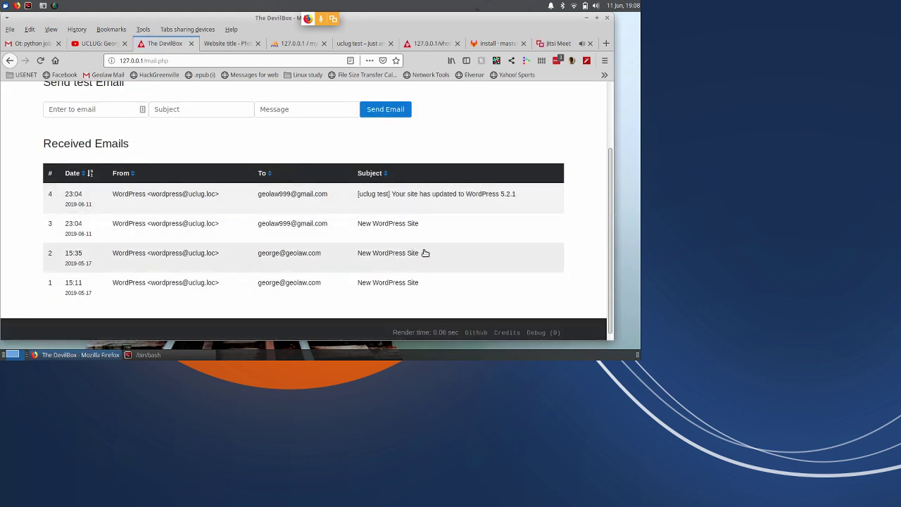
pyautogui.scroll(-1, 418, 267)
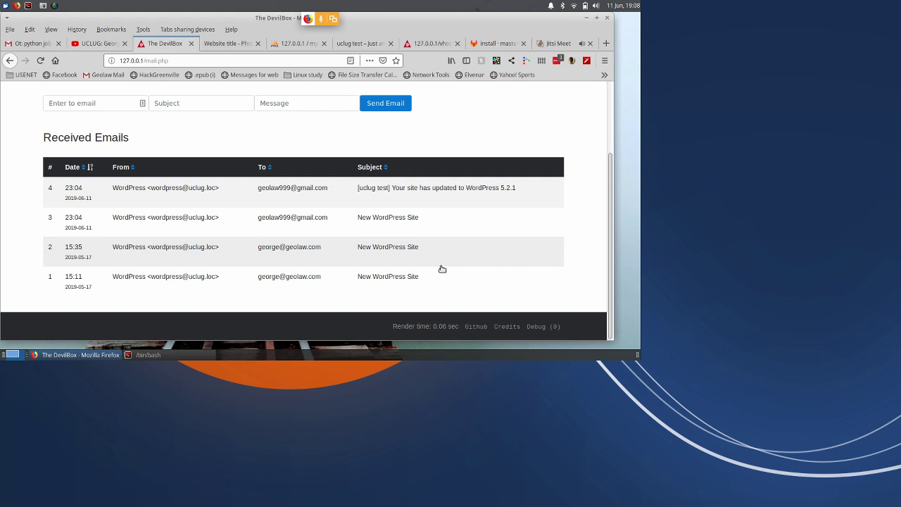
pyautogui.click(167, 186)
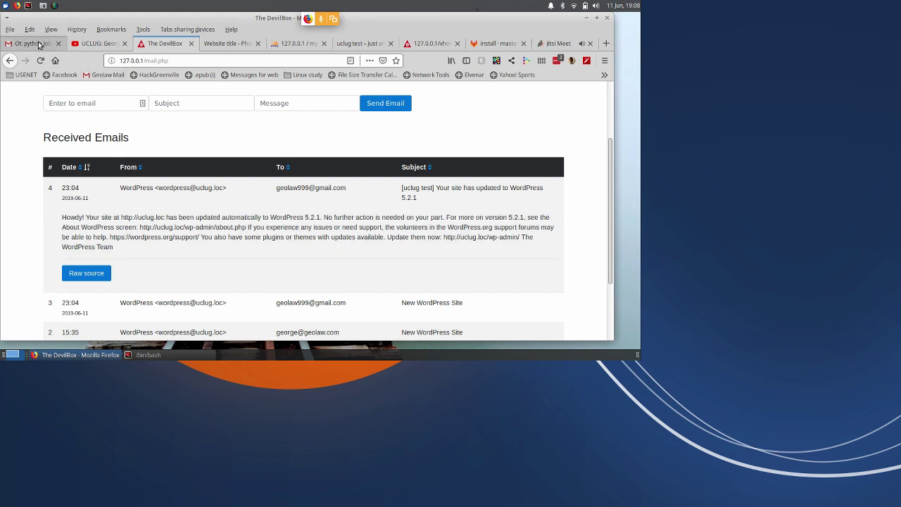
pyautogui.click(40, 43)
pyautogui.click(39, 158)
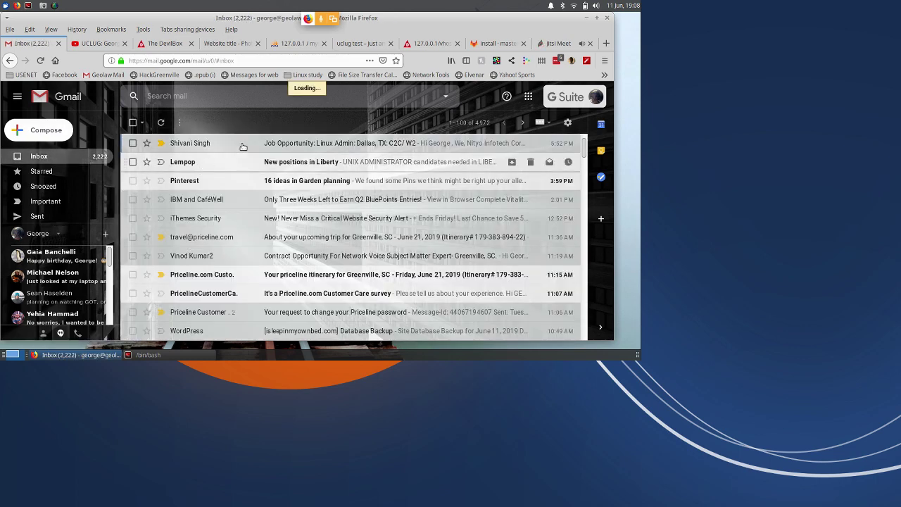
pyautogui.click(164, 43)
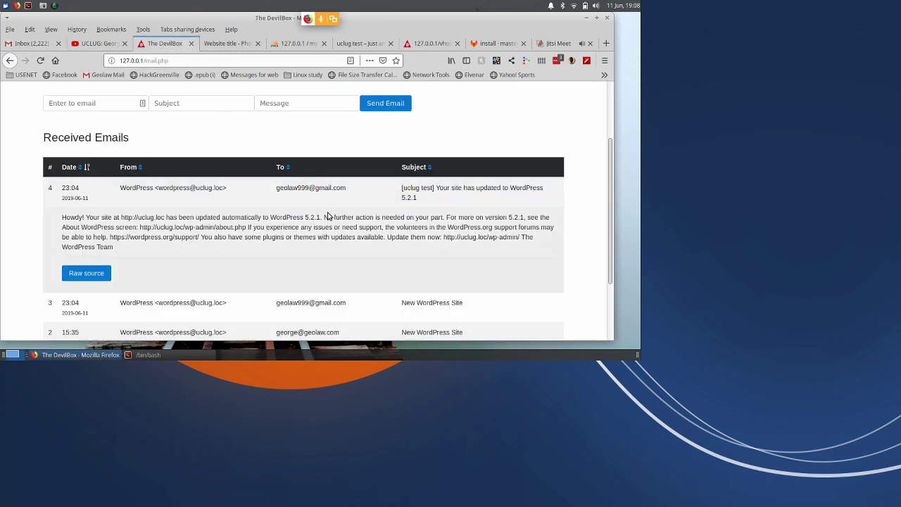
pyautogui.scroll(-1, 248, 211)
pyautogui.scroll(-2, 248, 211)
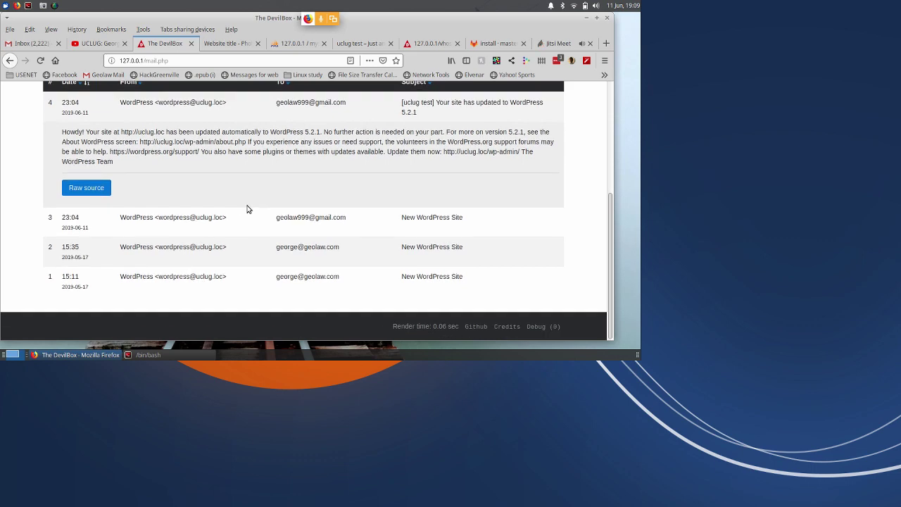
pyautogui.scroll(5, 253, 207)
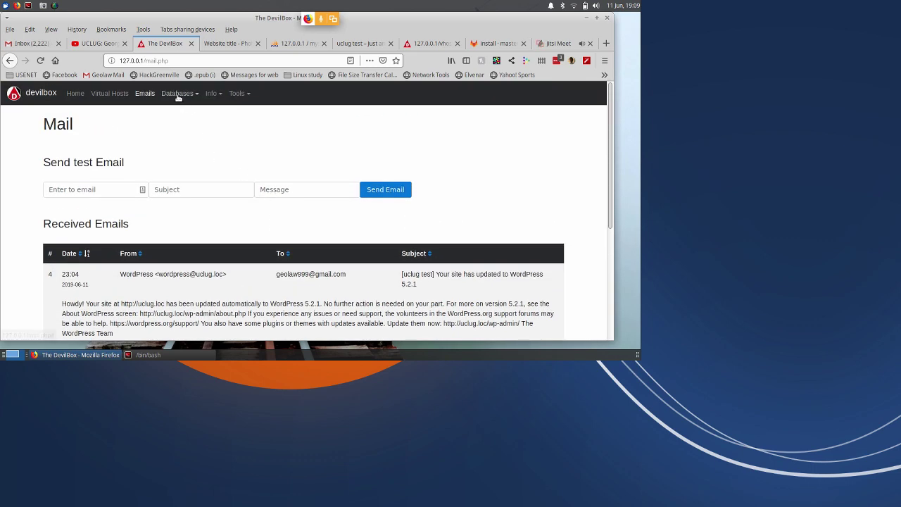
# Launch Adminer in a new tab from DevilBox's Tools menu.
pyautogui.click(179, 94)
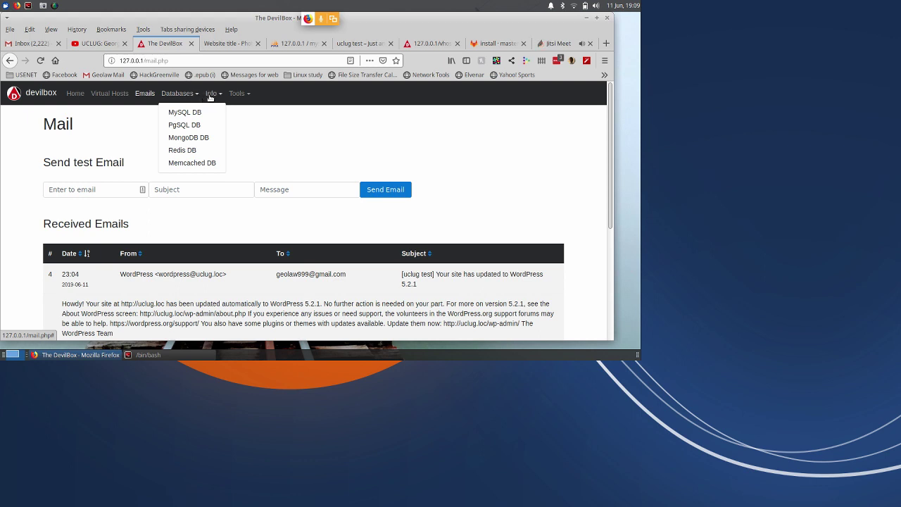
pyautogui.click(234, 99)
pyautogui.click(234, 99)
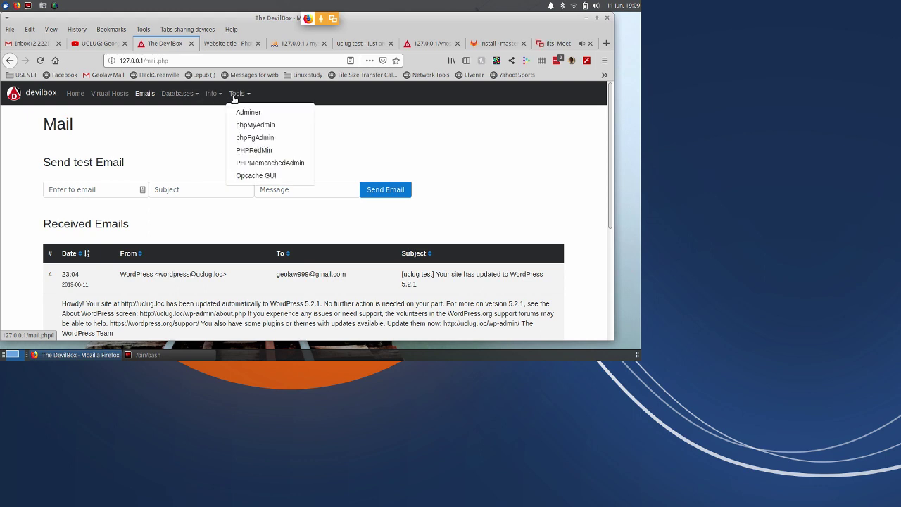
pyautogui.click(249, 113)
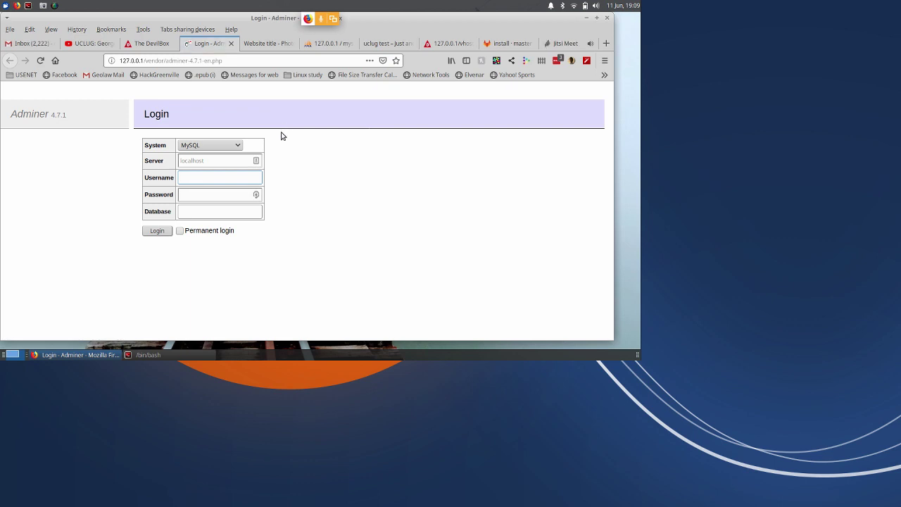
# Review Adminer's supported database systems, keep MySQL, and return to the DevilBox mail page.
pyautogui.click(221, 145)
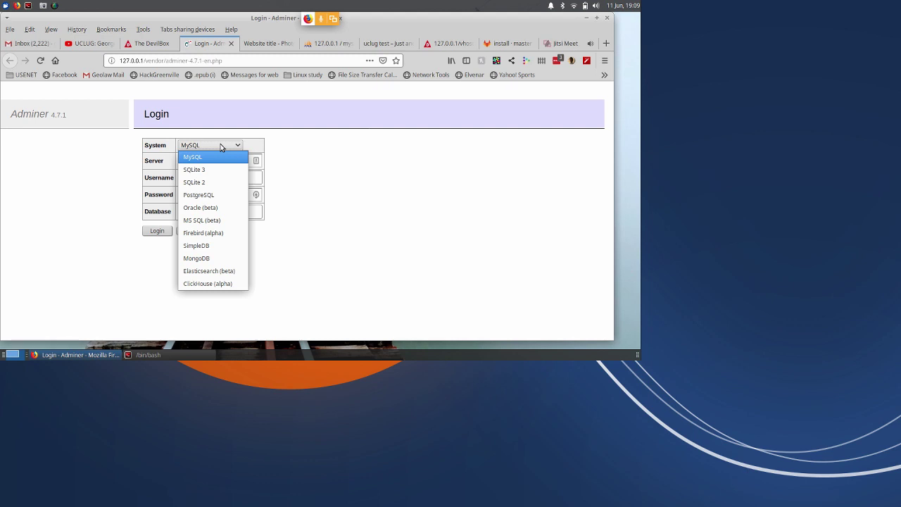
pyautogui.press('Escape')
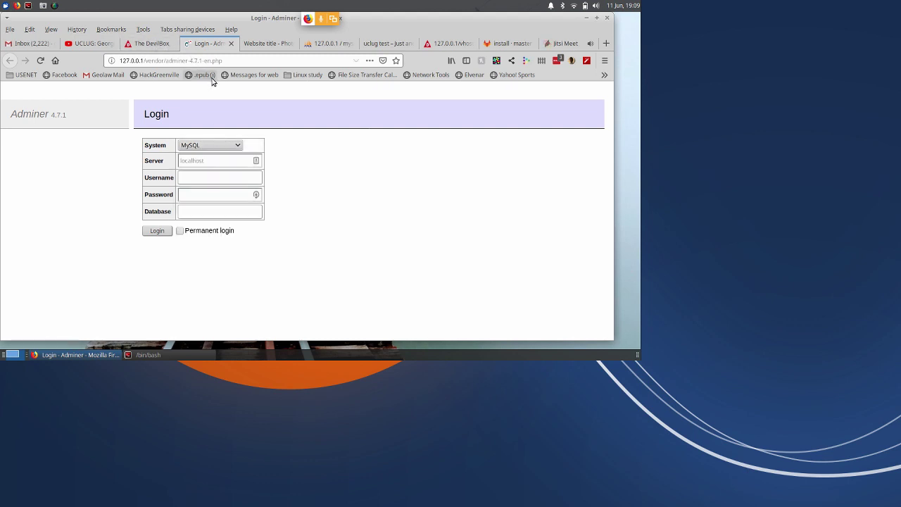
pyautogui.click(158, 43)
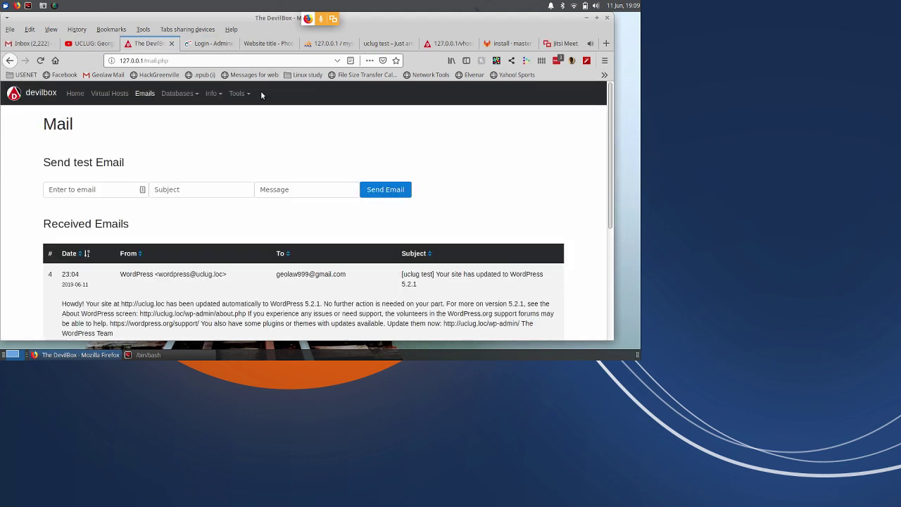
pyautogui.scroll(-2, 349, 163)
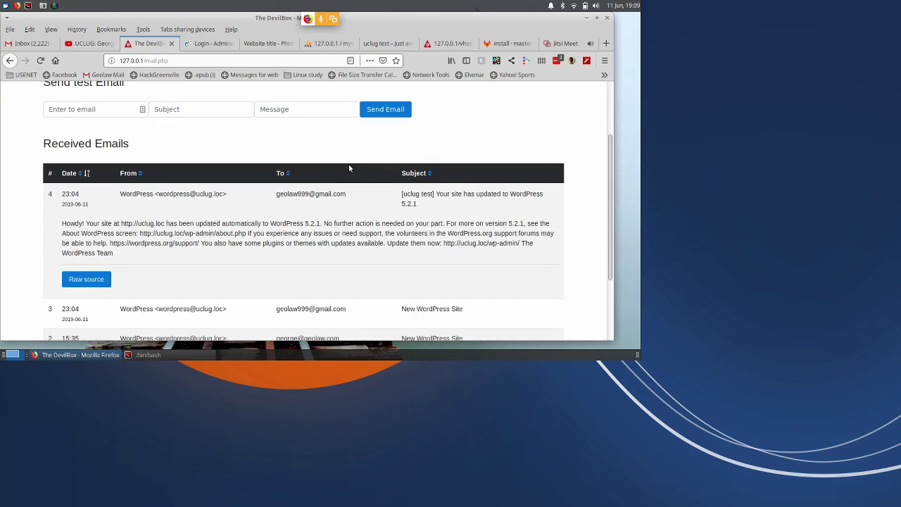
# Return to GitLab's install notes and select lines 117–120 of step 7 on deploying uclug.
pyautogui.click(503, 43)
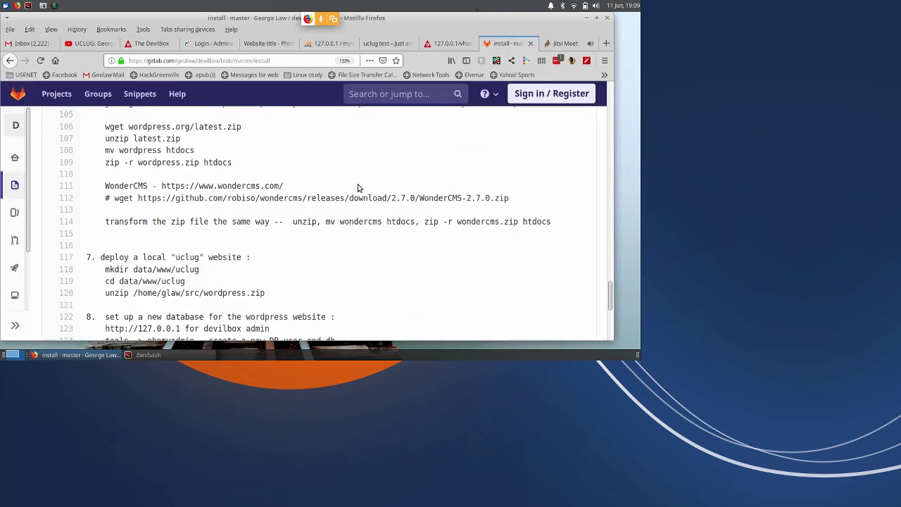
pyautogui.scroll(-2, 348, 202)
pyautogui.scroll(-4, 348, 202)
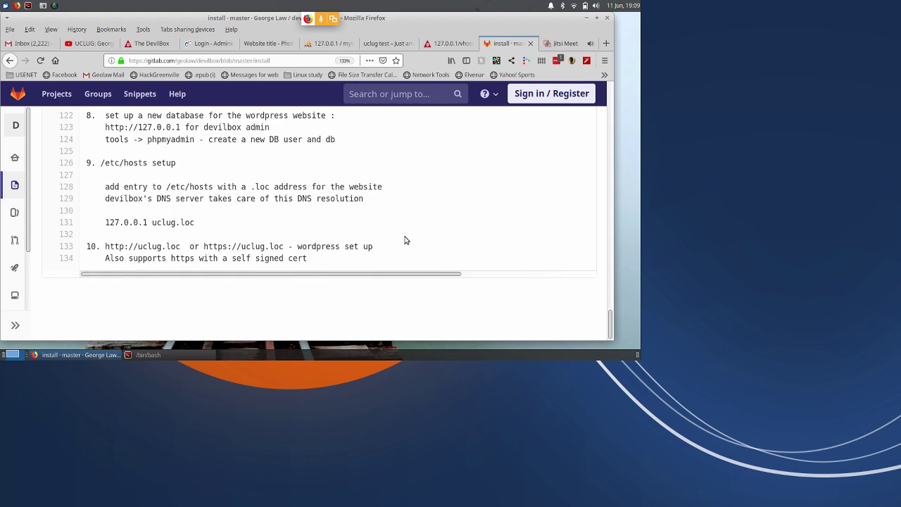
pyautogui.scroll(3, 407, 237)
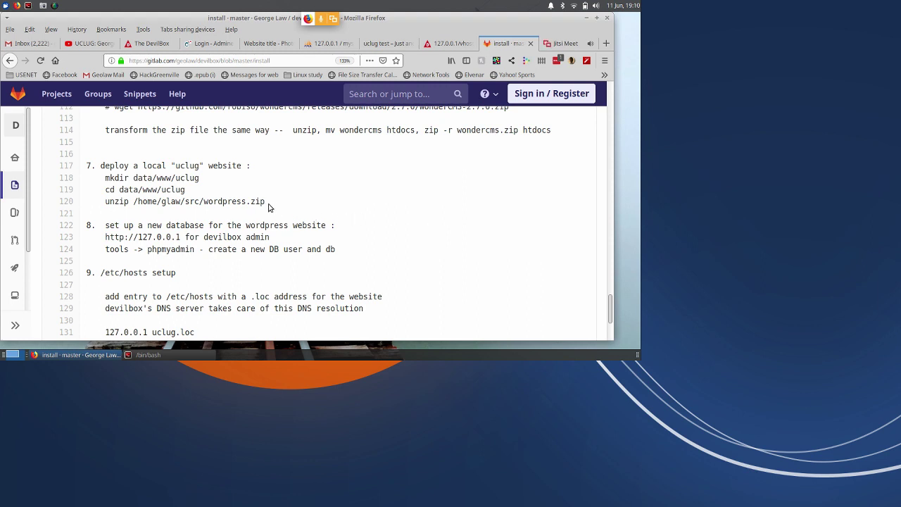
pyautogui.moveTo(265, 204); pyautogui.dragTo(102, 168)
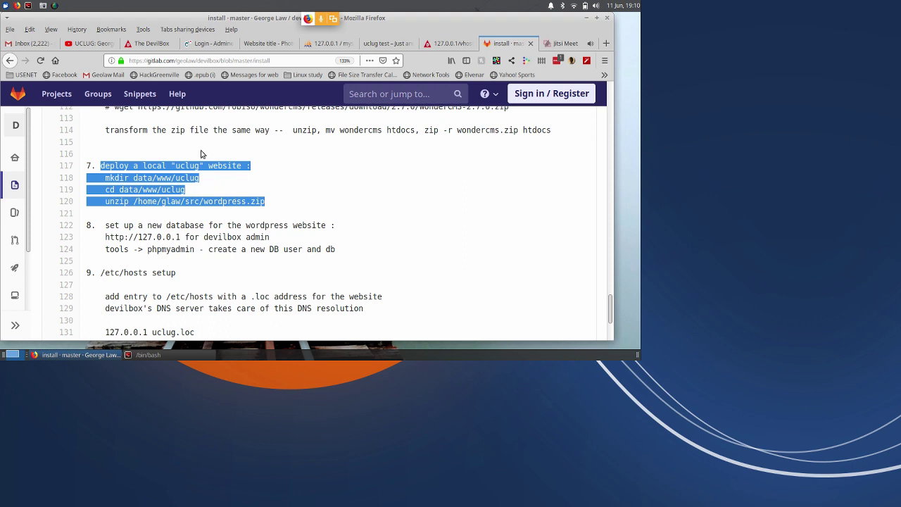
# In bash, move up to the devilbox folder and list its contents with ls -lart.
pyautogui.click(140, 359)
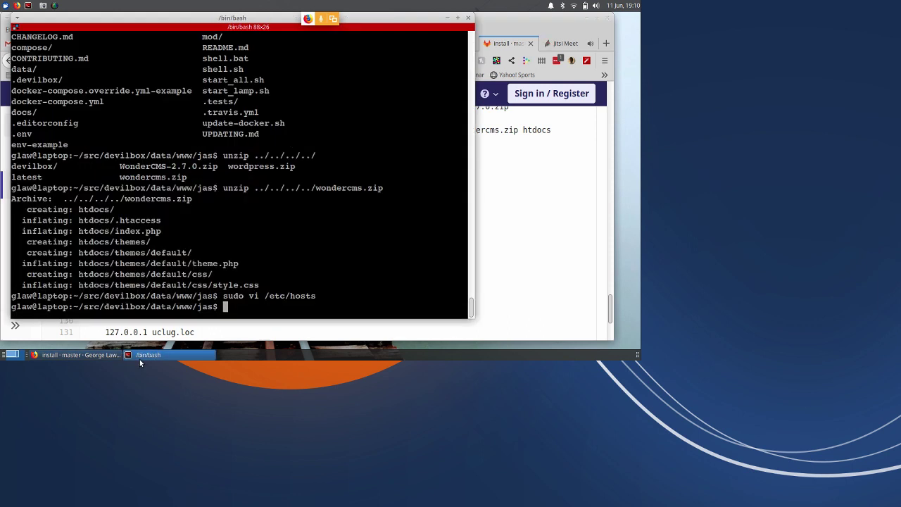
pyautogui.write('cd')
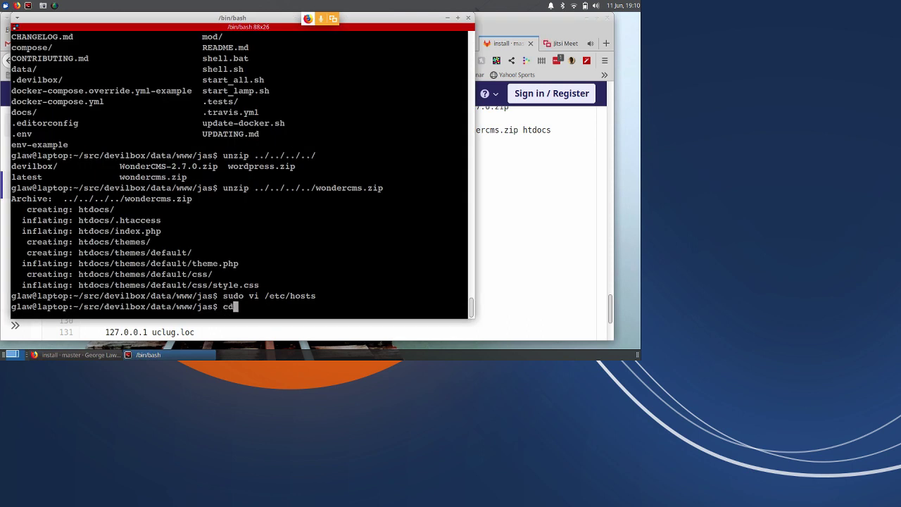
pyautogui.write(' ../../')
pyautogui.press('Return')
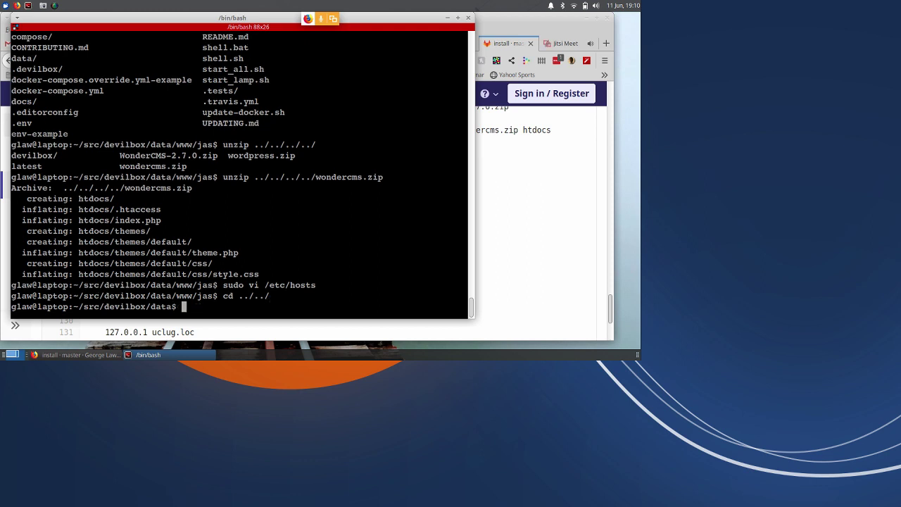
pyautogui.write('cd ..')
pyautogui.press('Return')
pyautogui.write('ls -')
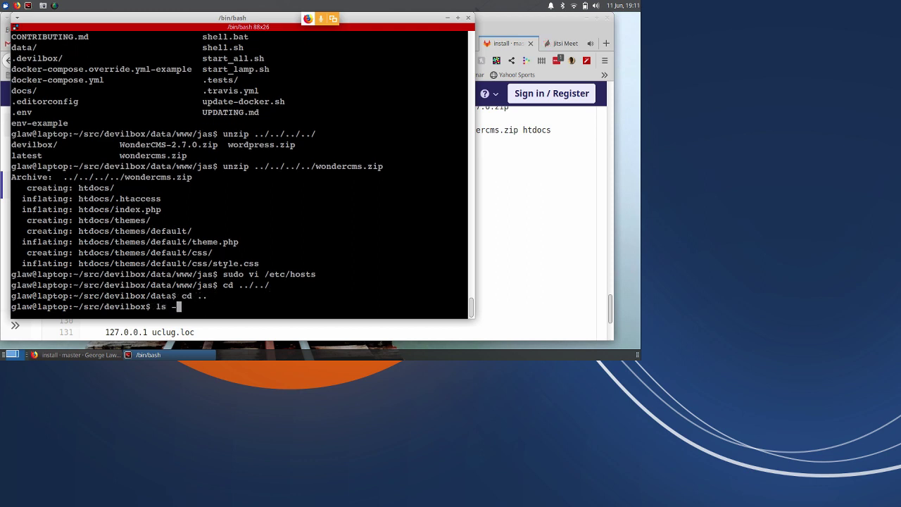
pyautogui.write('lart')
pyautogui.press('Return')
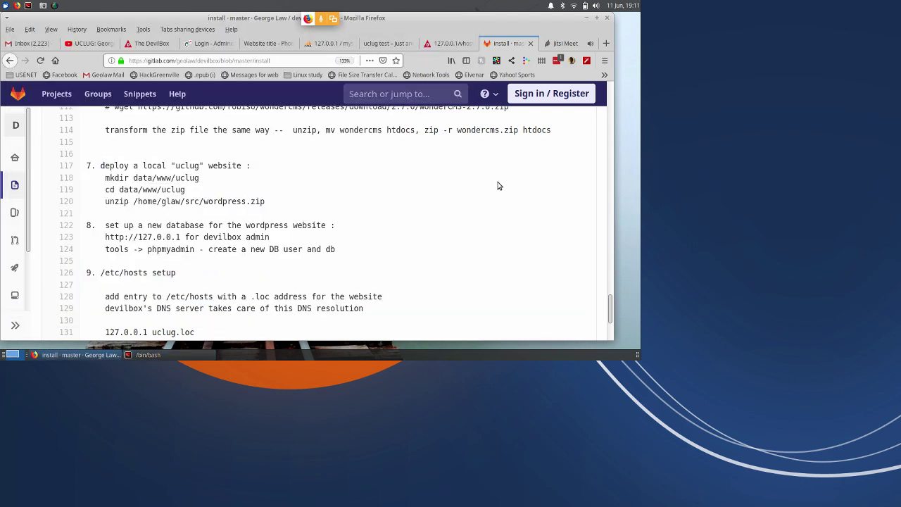
pyautogui.click(508, 191)
# In phpMyAdmin, show the uclug database's tables and its Export options.
pyautogui.scroll(3, 253, 124)
pyautogui.click(269, 43)
pyautogui.click(321, 44)
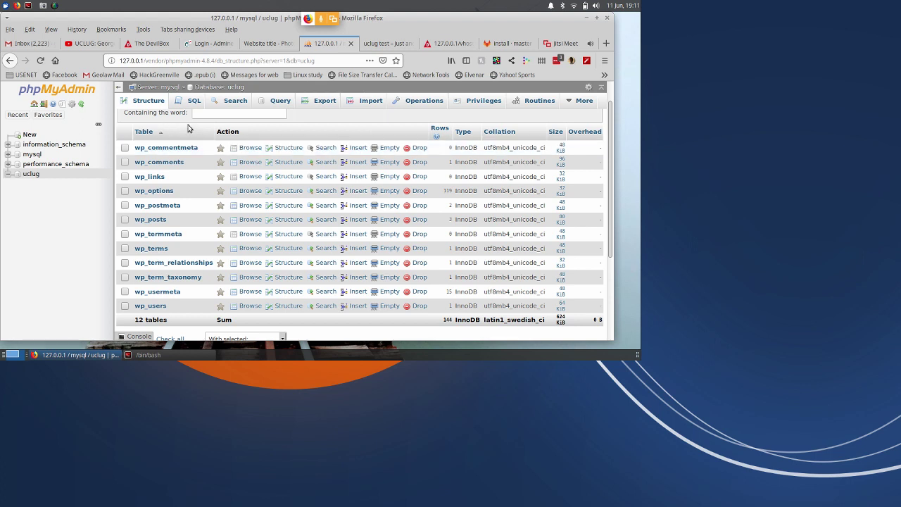
pyautogui.click(31, 174)
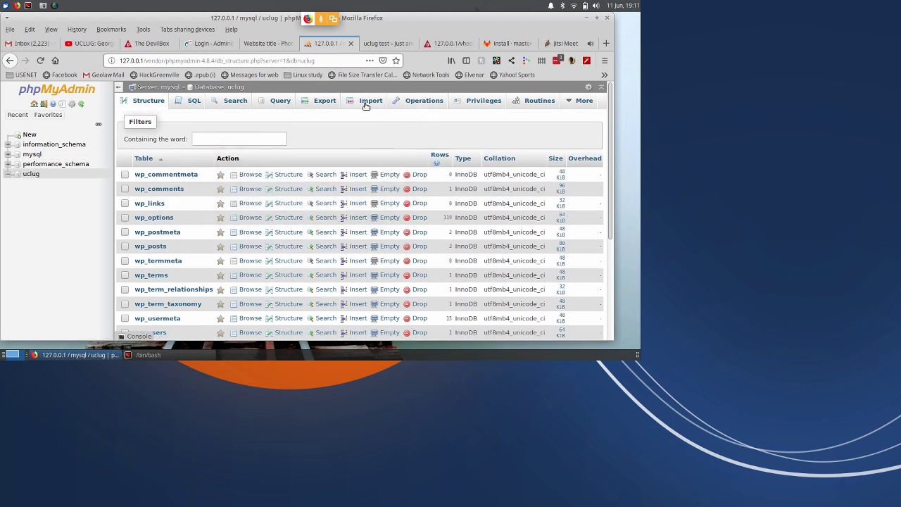
pyautogui.click(323, 101)
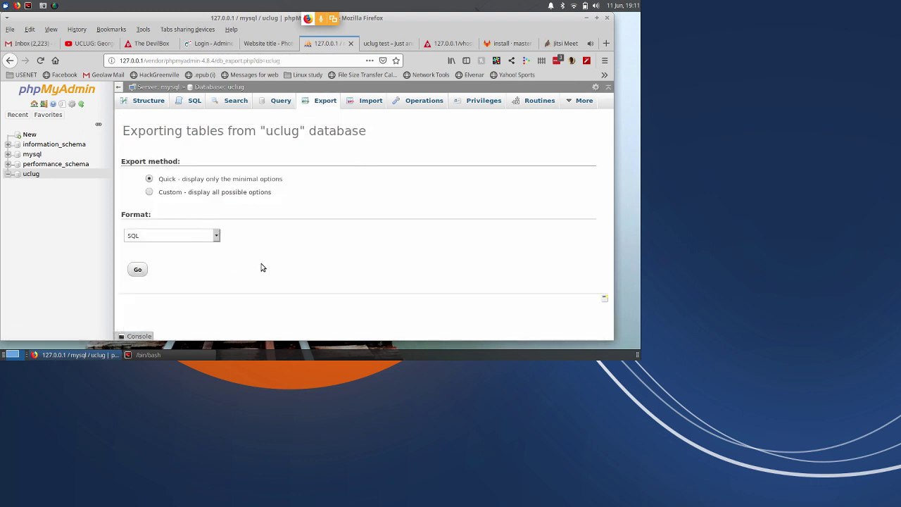
pyautogui.click(178, 357)
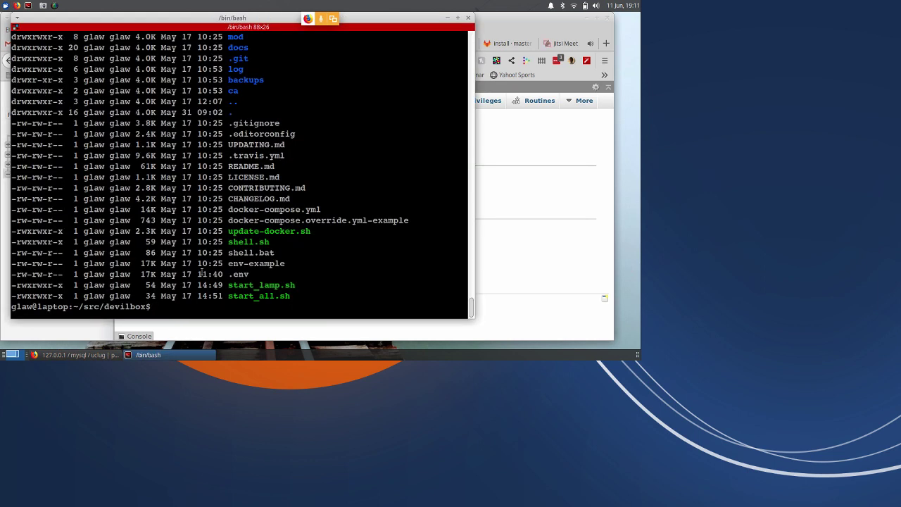
# Run ./shell.sh to enter the DevilBox PHP container.
pyautogui.write('./sh')
pyautogui.write('.sh')
pyautogui.press('Return')
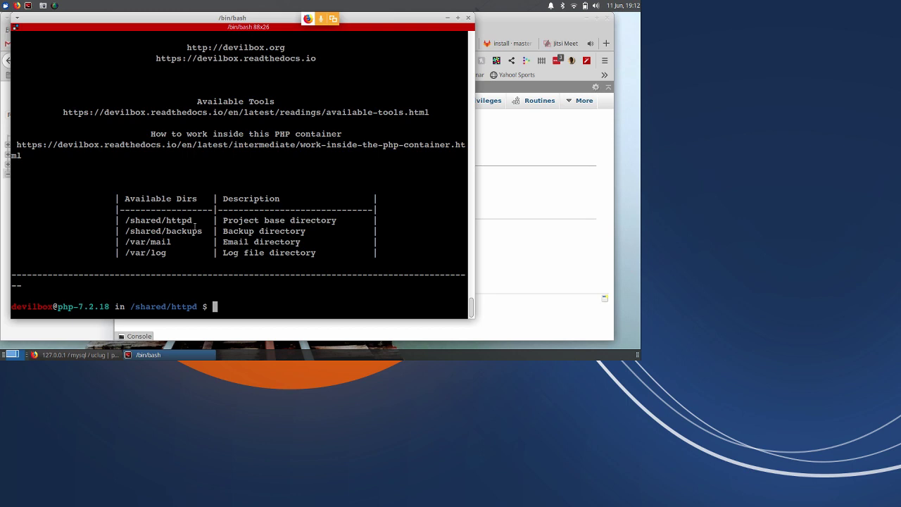
# Log into MariaDB with mysql -h mysql -u uclug -p, then start a source command.
pyautogui.write('mysql')
pyautogui.press('Return')
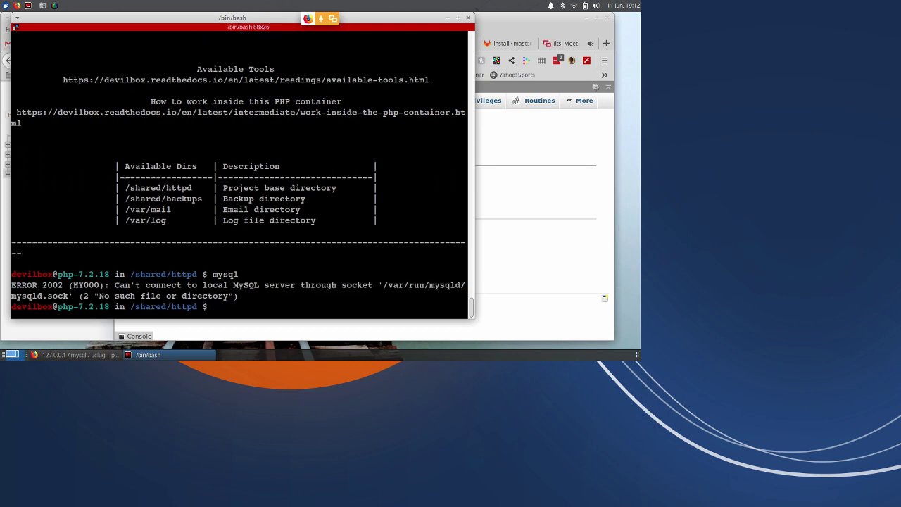
pyautogui.press('Up')
pyautogui.write('-h mysql')
pyautogui.press('Return')
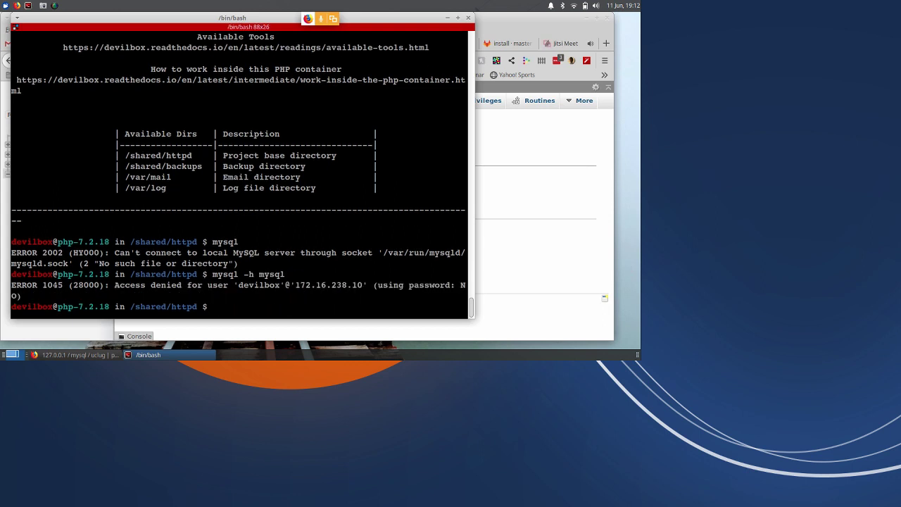
pyautogui.press('Up')
pyautogui.write('-u uclu')
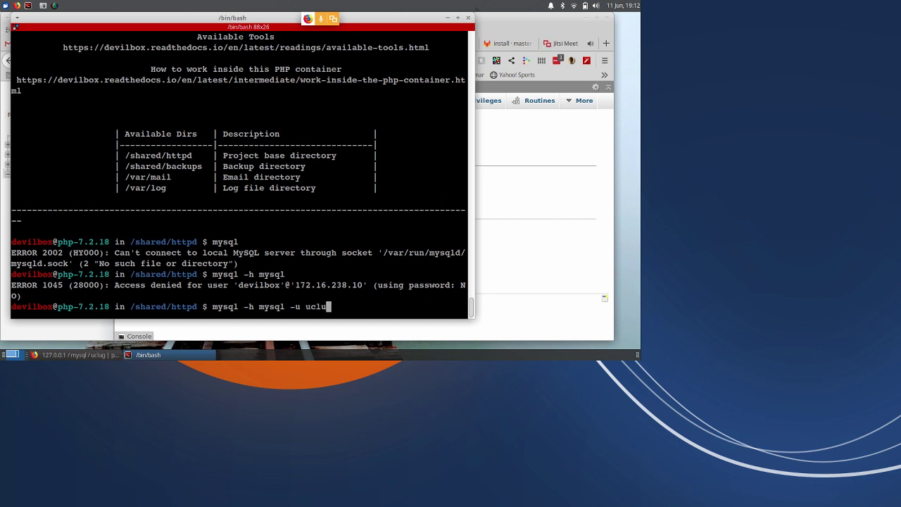
pyautogui.write('g -p')
pyautogui.press('Return')
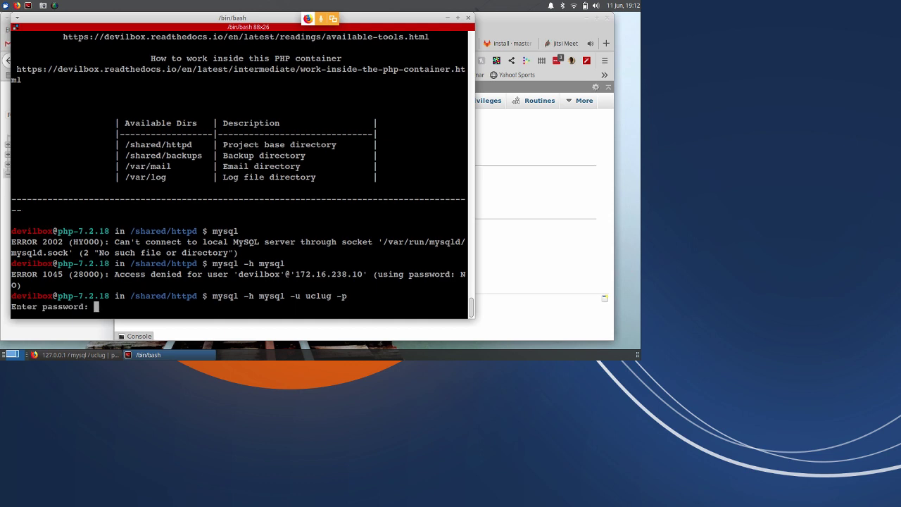
pyautogui.press('Return')
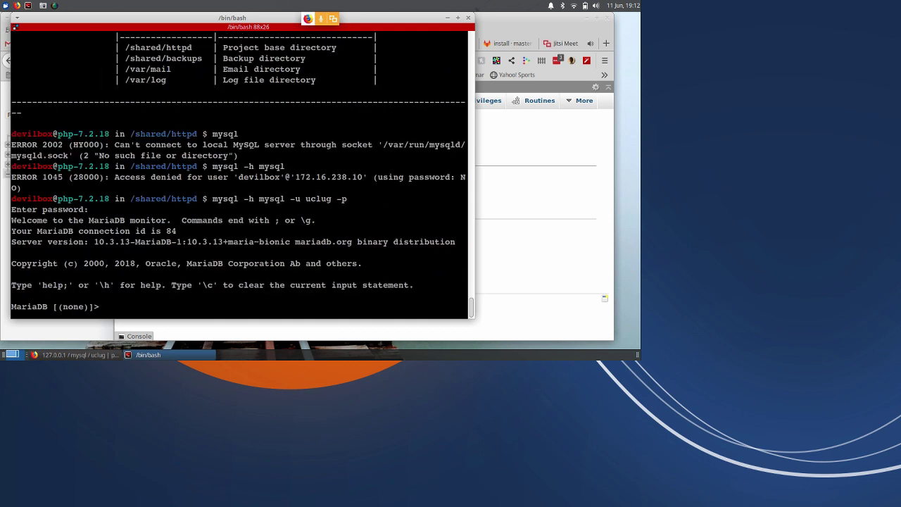
pyautogui.write('source .')
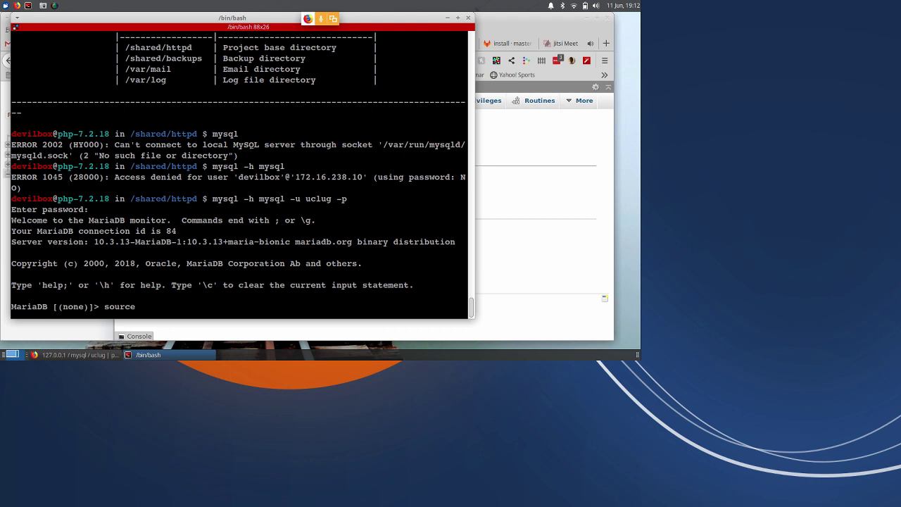